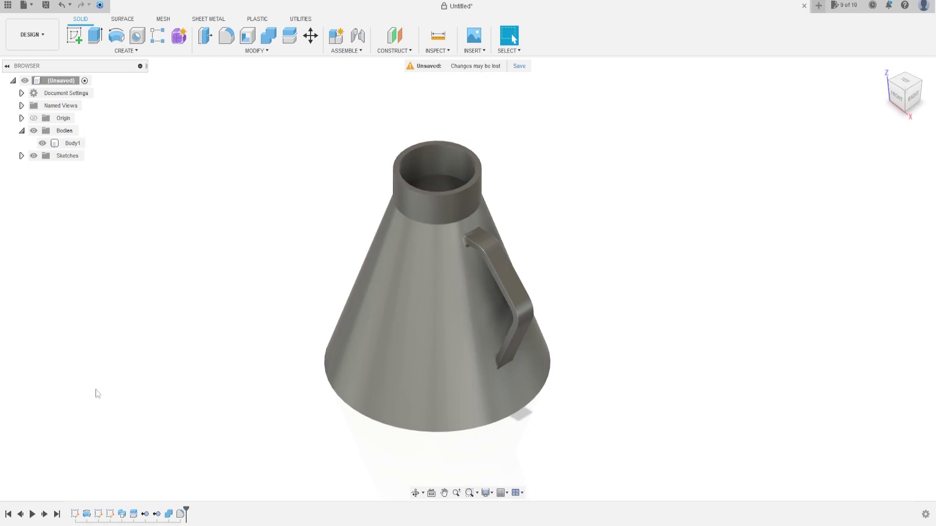
- Replay the flask model's construction history and orbit to inspect the body
click(32, 514)
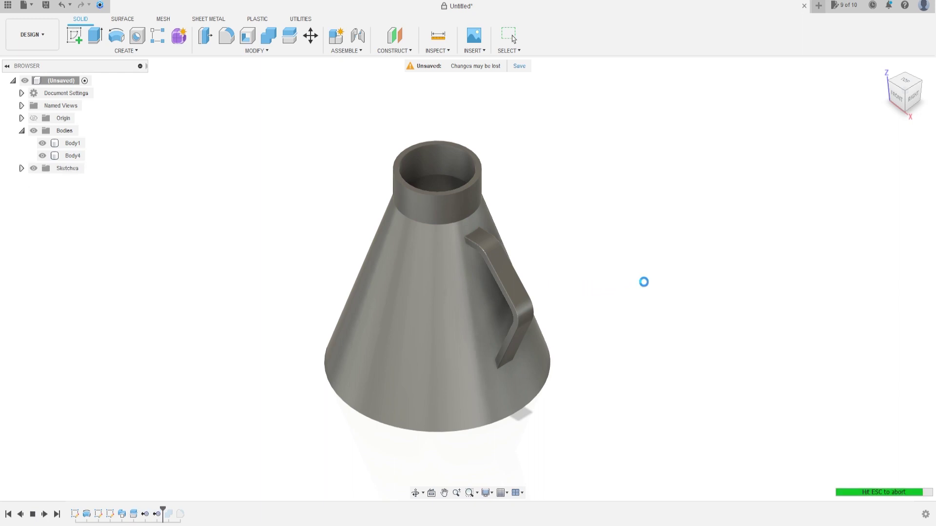
shift+middle_drag(638, 267, 390, 274)
click(390, 282)
key(alt+Tab)
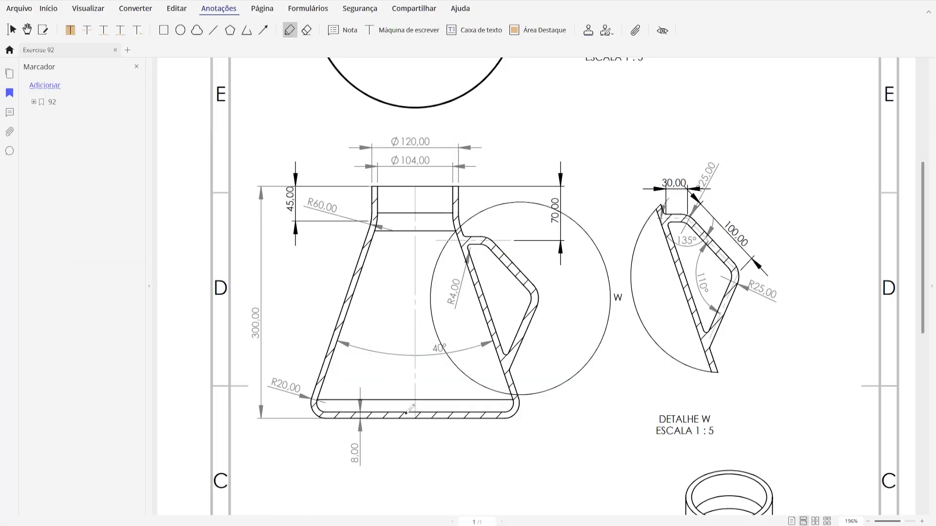
- Trace the flask's centre line, left and right walls and base in red on the drawing
drag(413, 419, 414, 226)
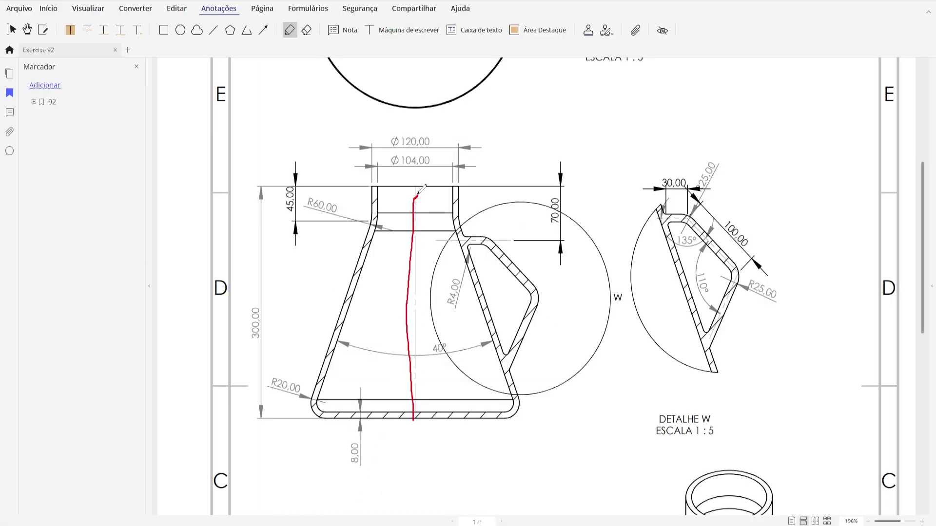
mouse_move(376, 218)
mouse_down()
mouse_move(321, 352)
mouse_move(309, 424)
mouse_move(418, 415)
mouse_up()
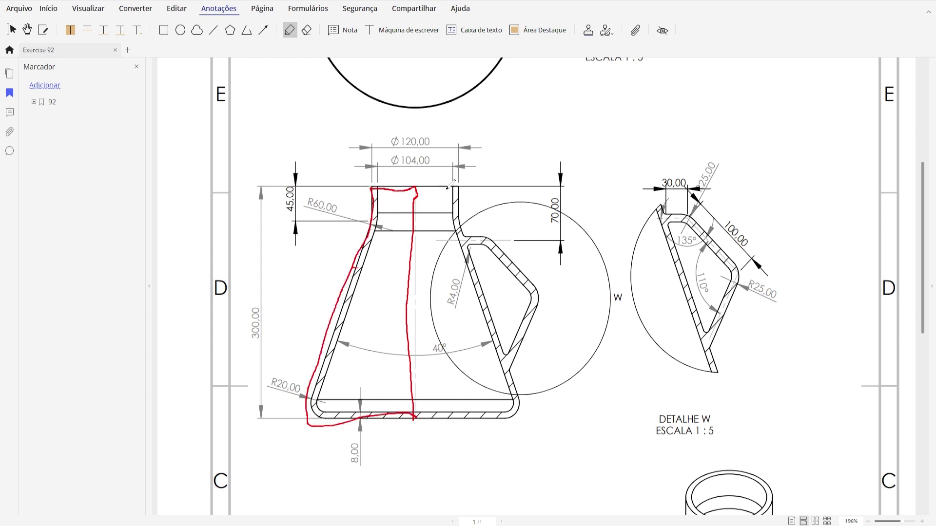
drag(458, 183, 513, 377)
drag(511, 411, 400, 408)
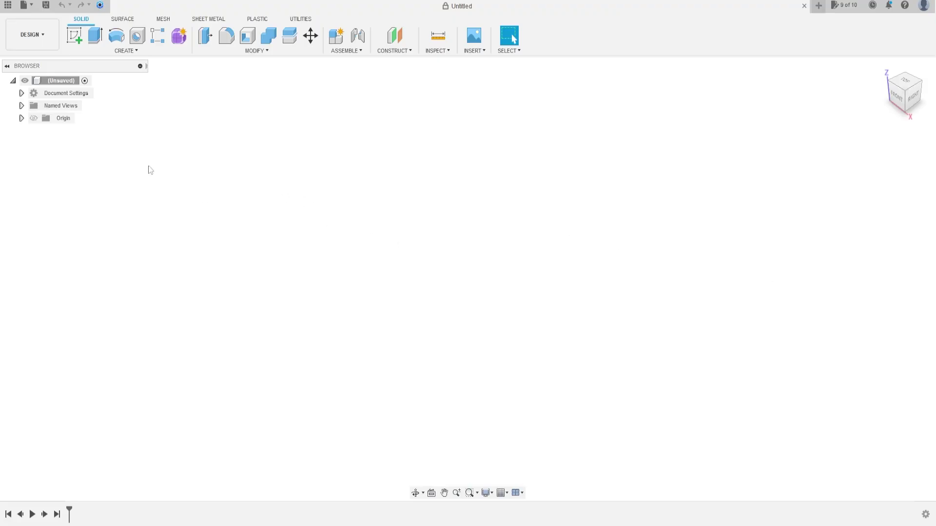
- Start a front-plane sketch and draw a 300 mm vertical line up from the origin
click(75, 35)
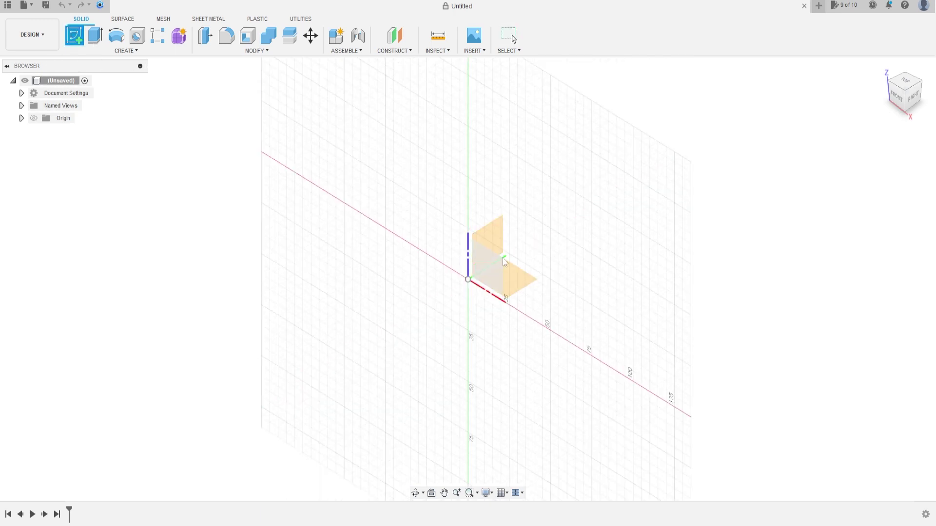
click(490, 264)
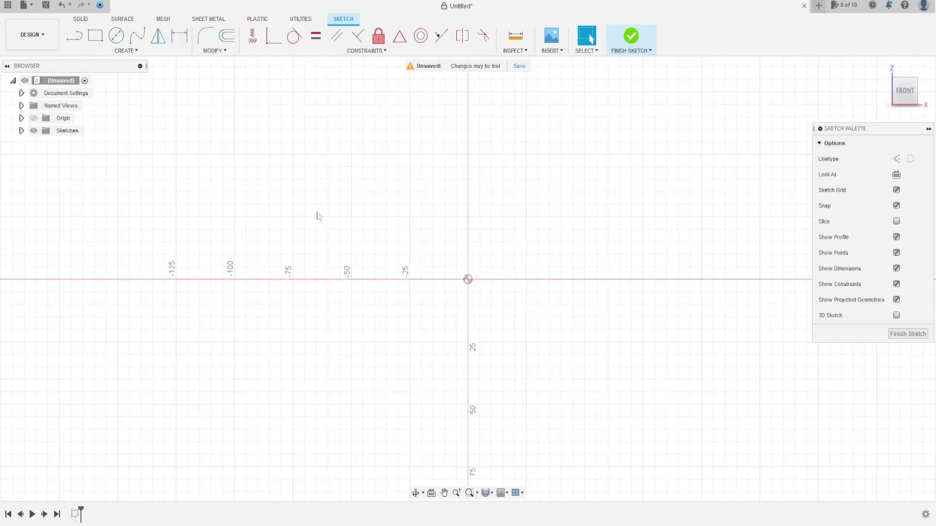
click(74, 35)
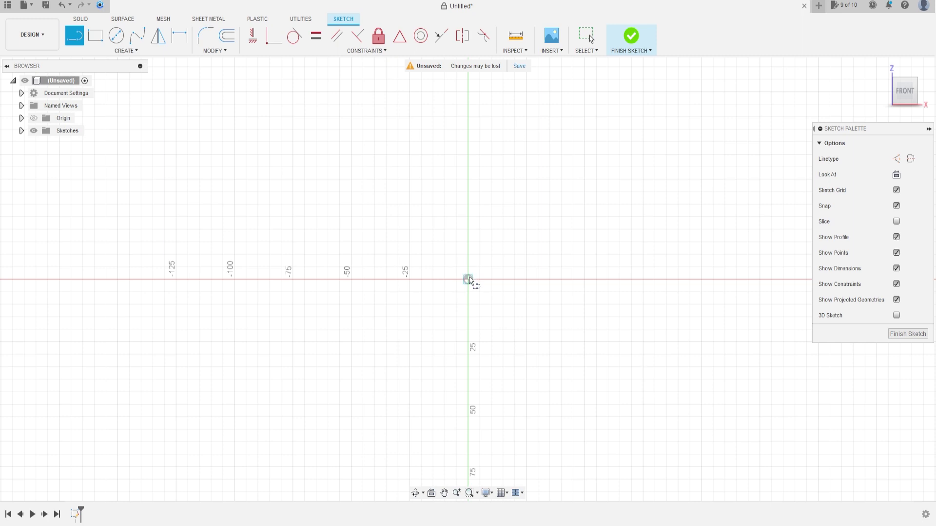
click(468, 280)
text(300)
key(Return)
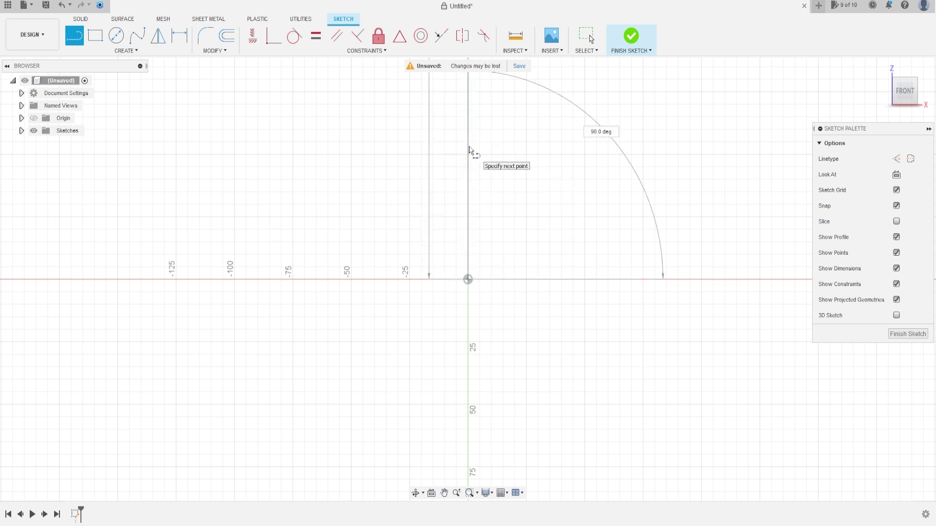
- Continue the line with a 60 mm top edge and a 45 mm neck drop
scroll(470, 151, down, 5)
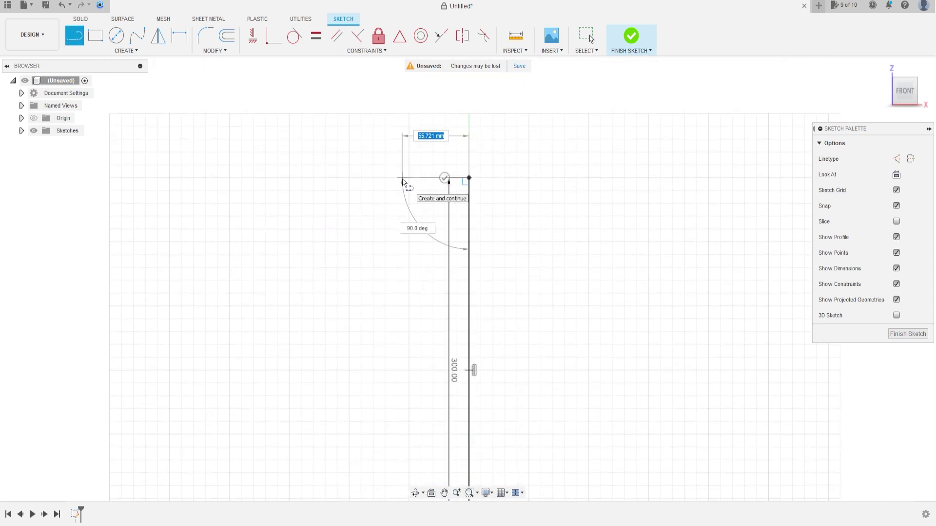
text(60)
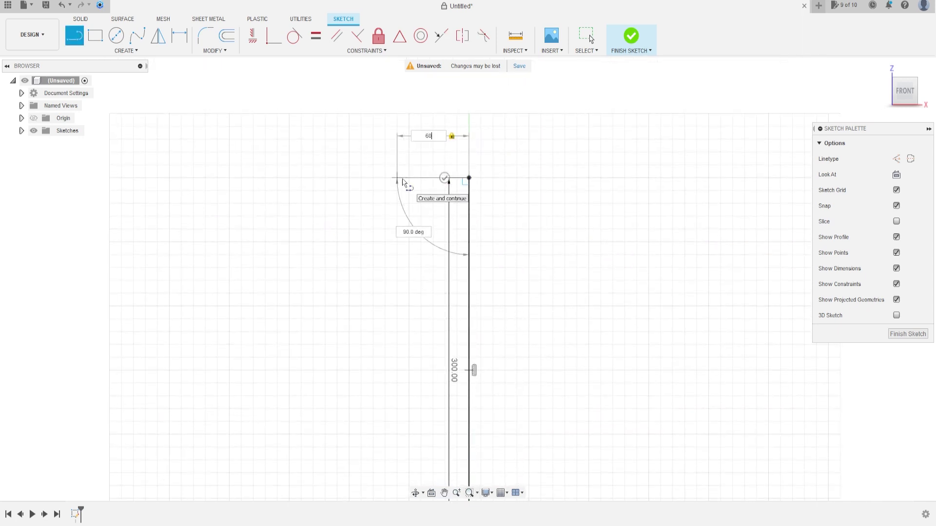
key(Return)
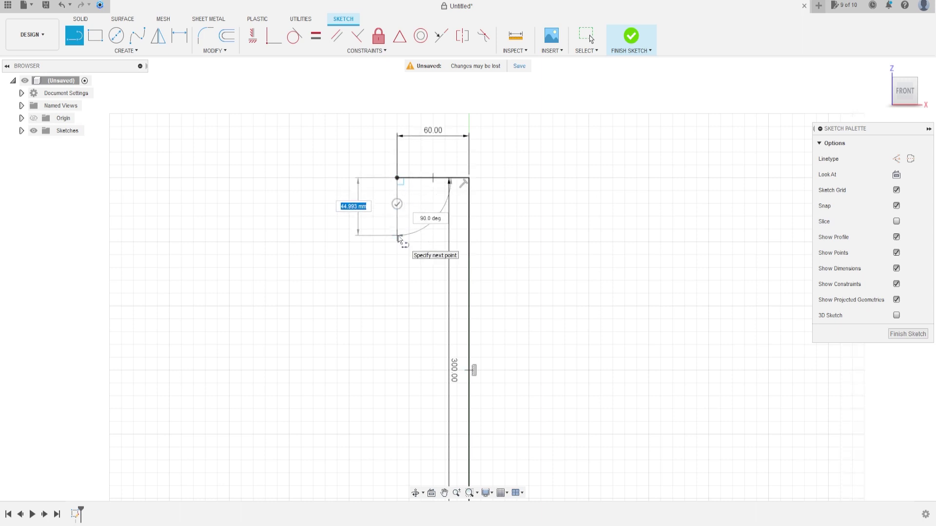
text(45)
key(Return)
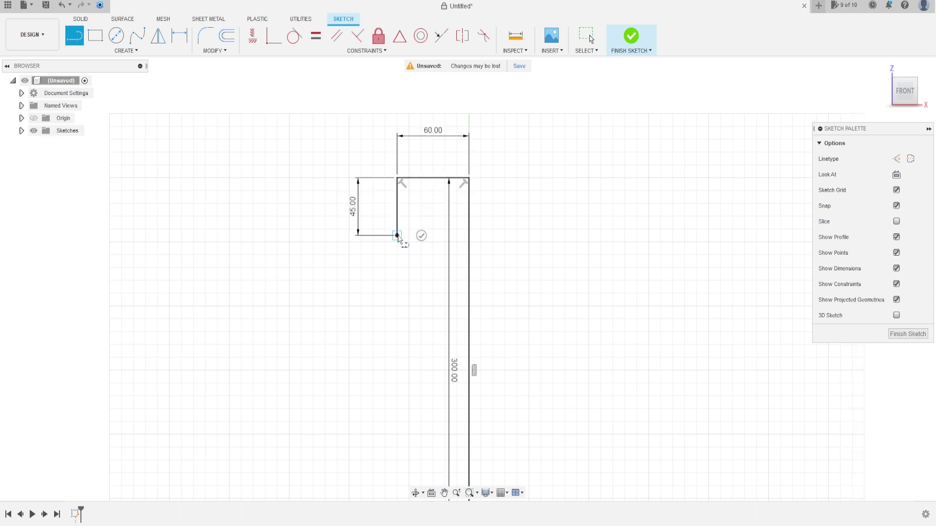
mouse_move(309, 467)
middle_down()
mouse_move(334, 365)
mouse_move(334, 397)
middle_up()
- Close the half-profile by ending the slanted wall on the X axis and returning to the origin
click(316, 435)
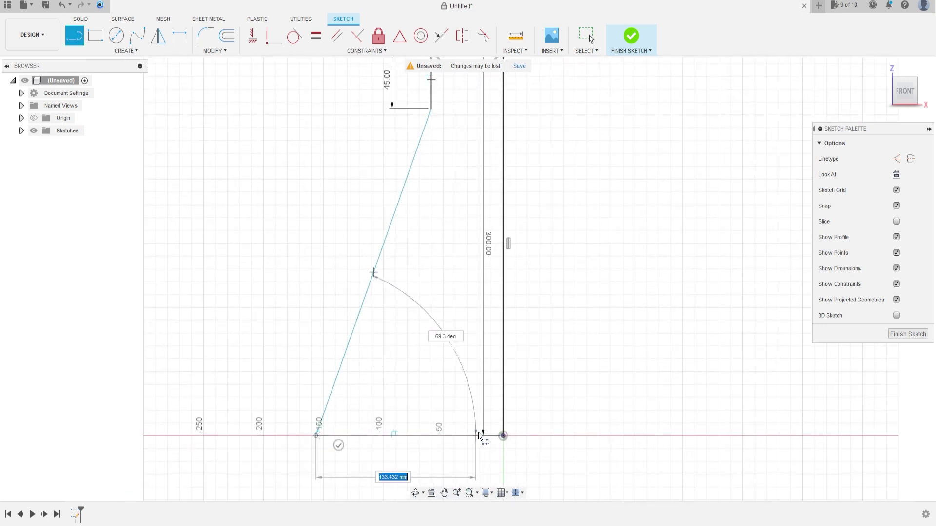
click(503, 435)
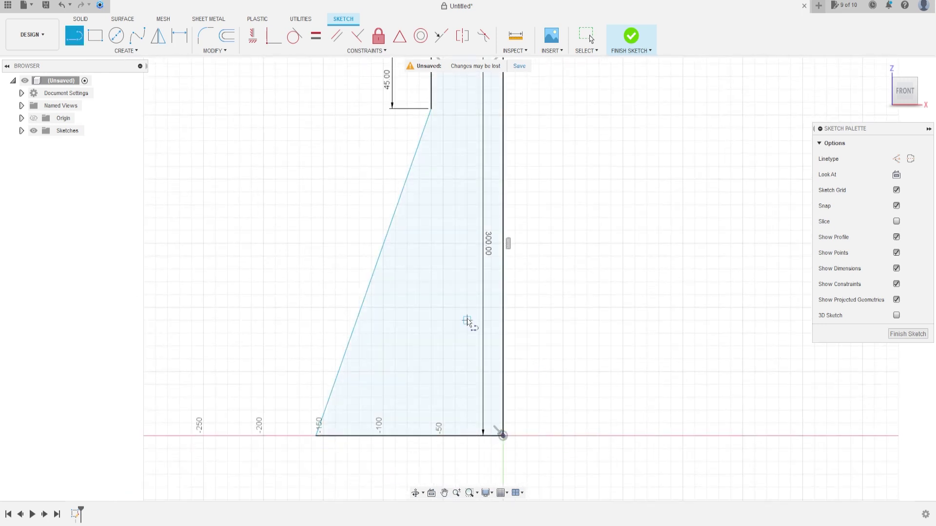
scroll(466, 320, down, 2)
- Dimension the slanted wall at 20° from the vertical line and move the 300 dimension outside
click(180, 35)
click(423, 207)
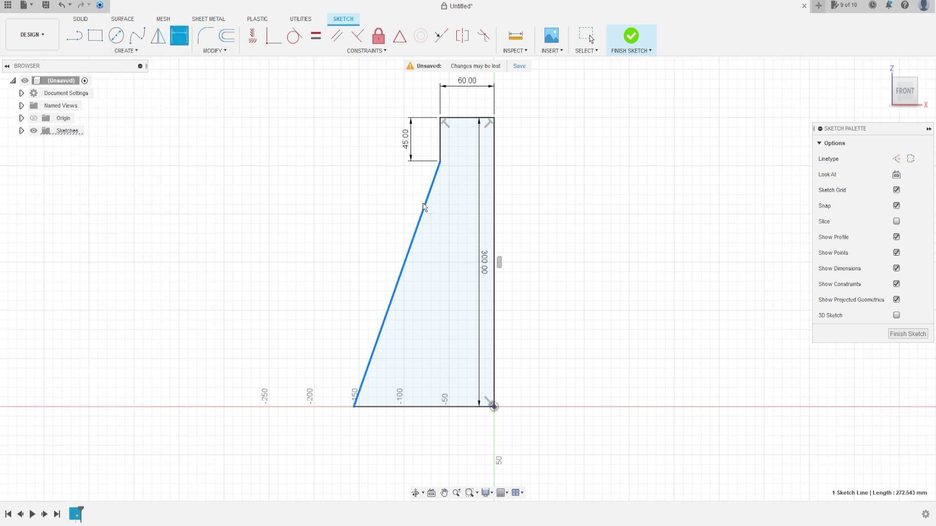
click(494, 242)
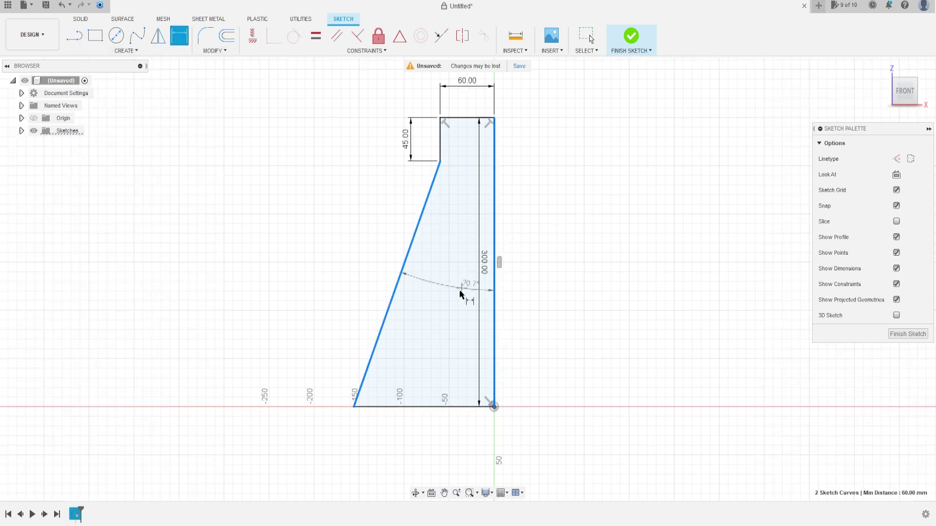
click(444, 301)
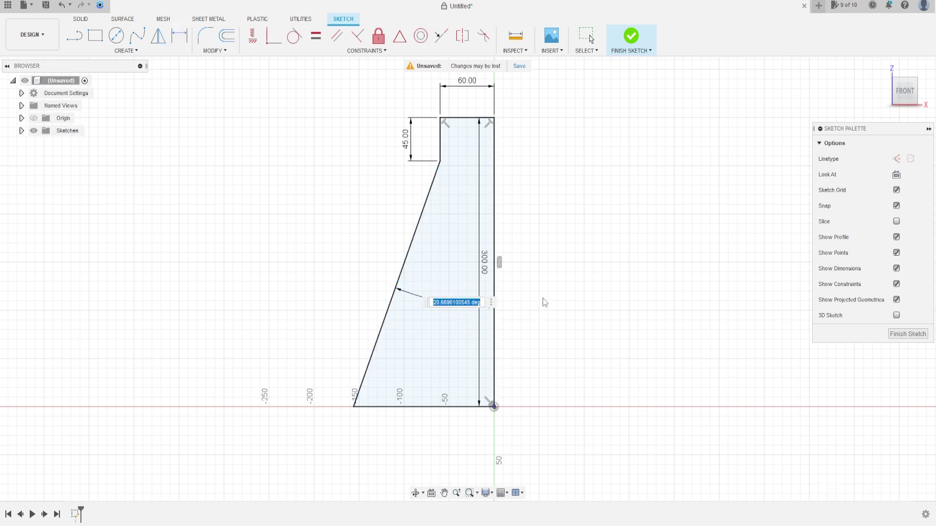
text(20)
key(Return)
drag(485, 266, 545, 259)
key(Escape)
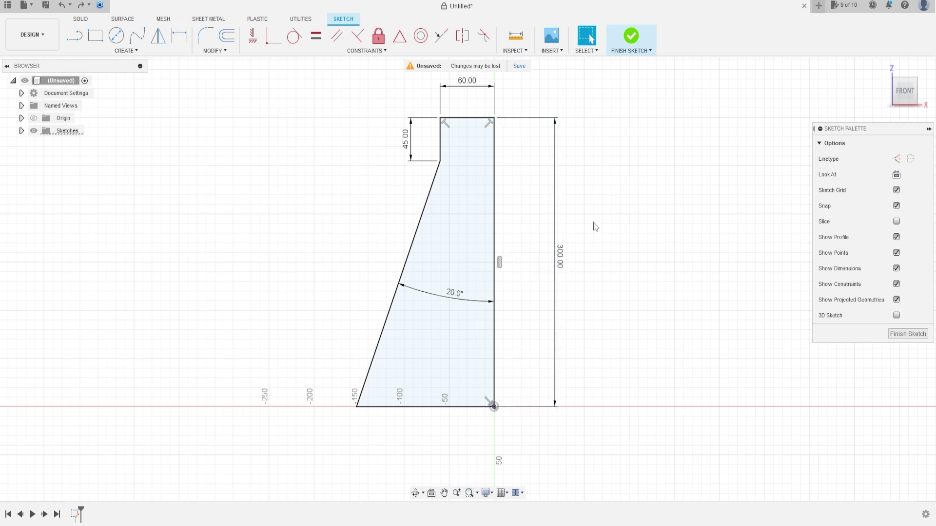
- Fillet the neck corner and the bottom-left corner of the profile with 20 mm radii
click(206, 35)
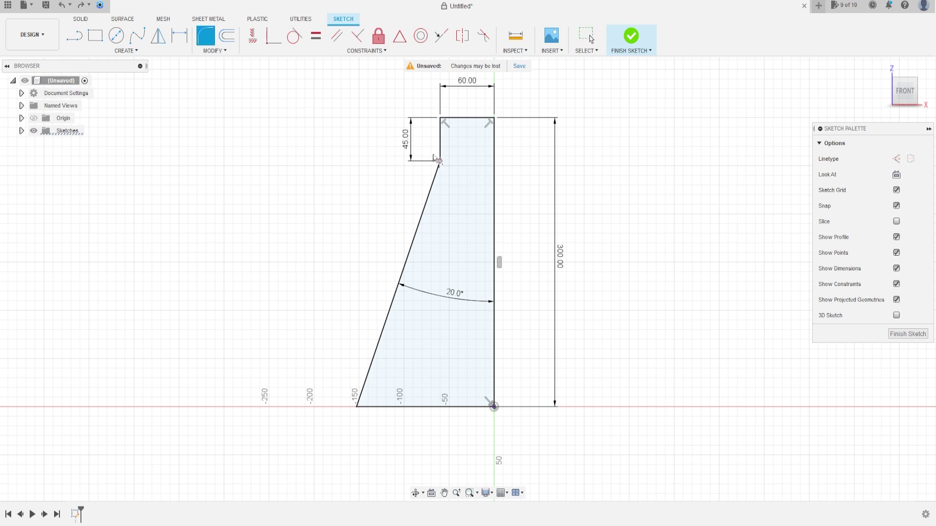
click(442, 162)
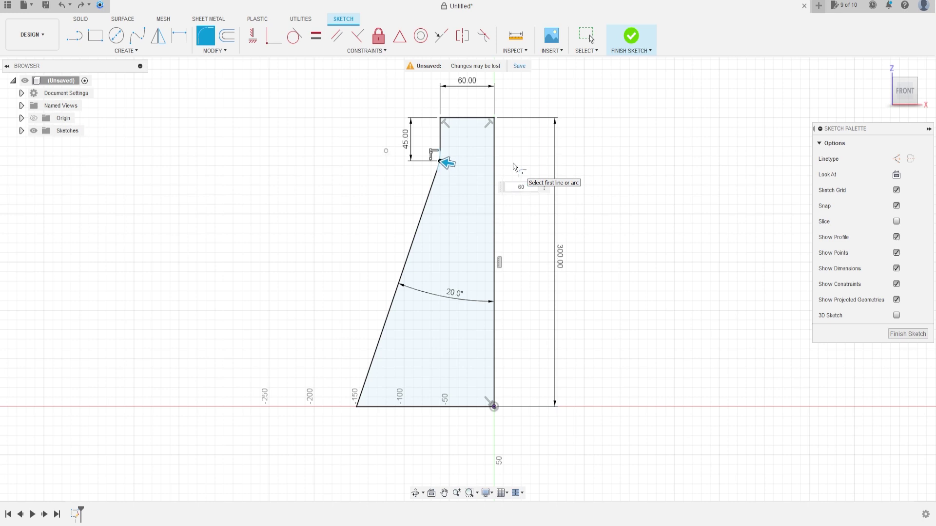
key(Return)
click(358, 407)
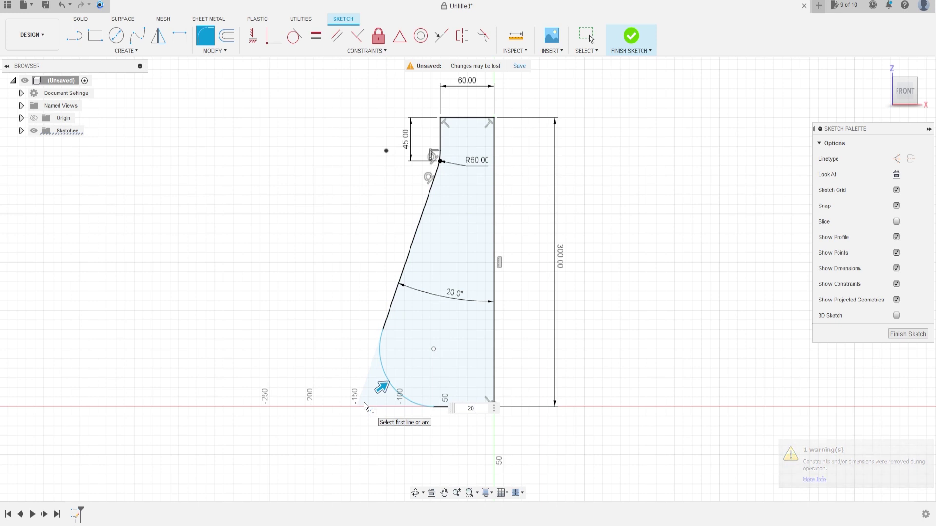
text(20)
key(Return)
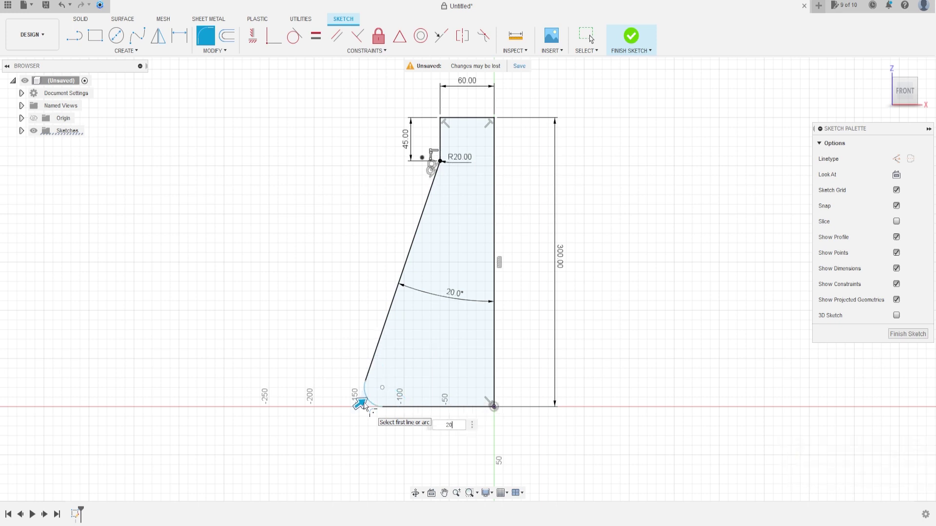
key(Escape)
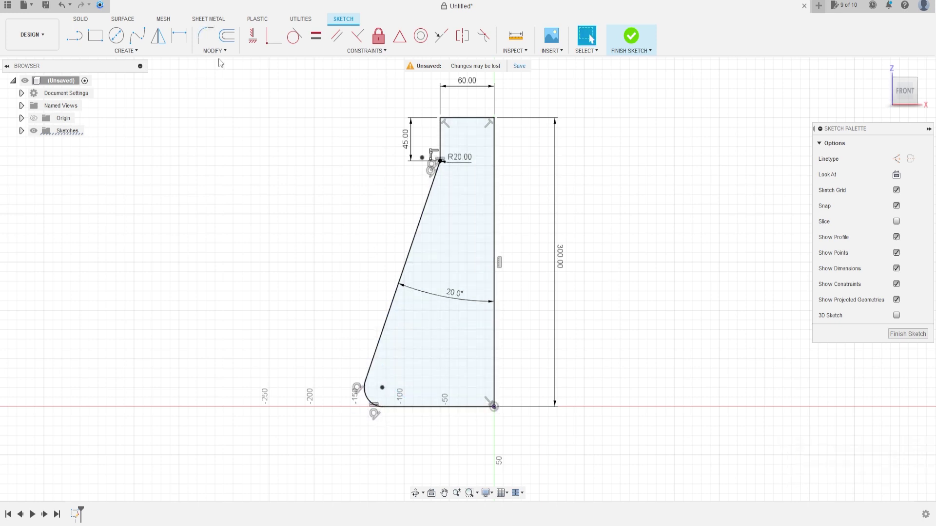
click(227, 35)
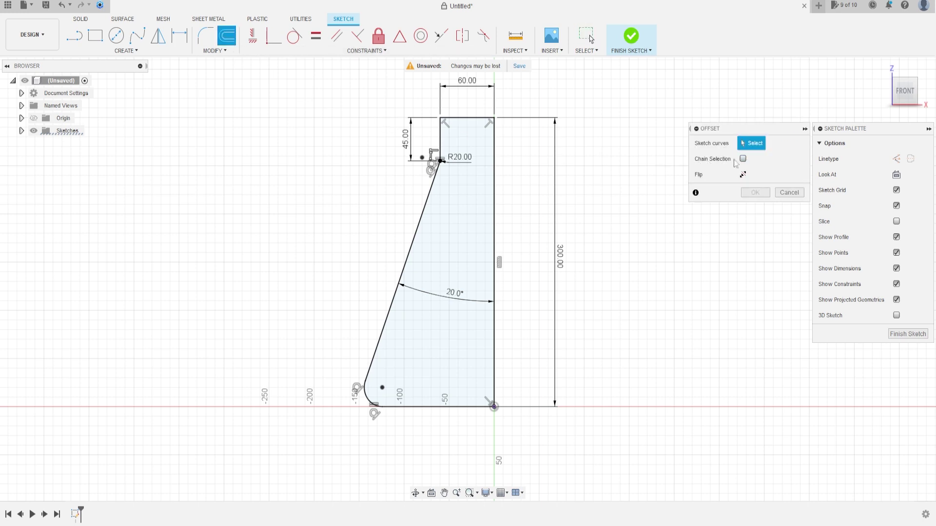
- Select the neck line, both fillet arcs, slanted wall, bottom arc and base line for offsetting
click(441, 140)
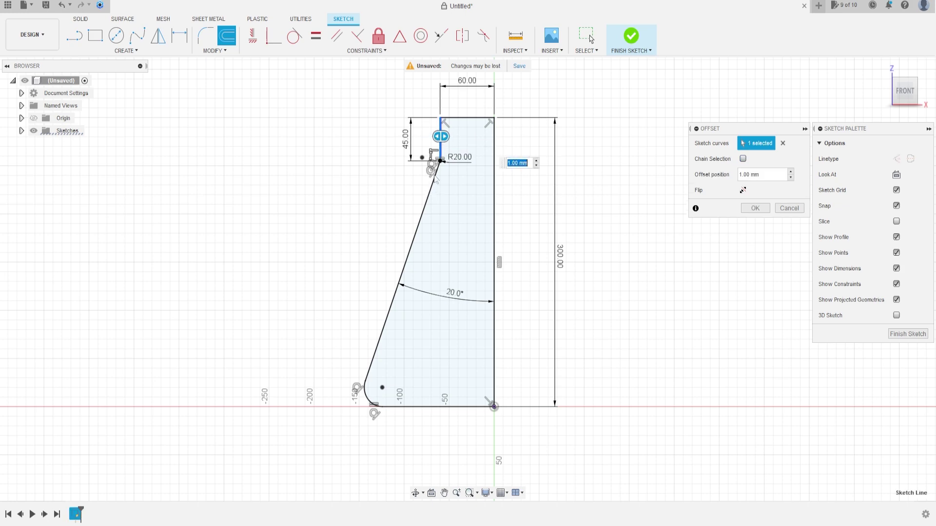
scroll(437, 161, up, 5)
click(449, 178)
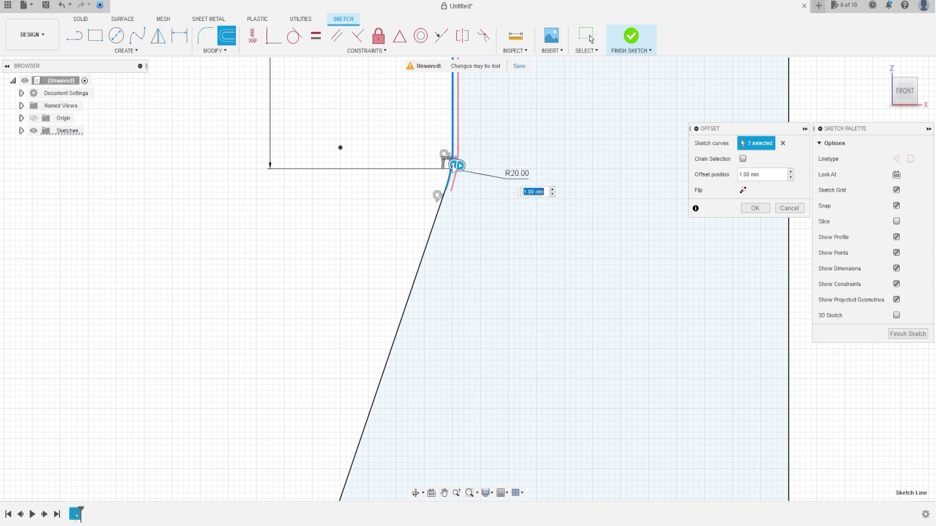
click(418, 273)
scroll(382, 369, down, 2)
scroll(381, 369, down, 2)
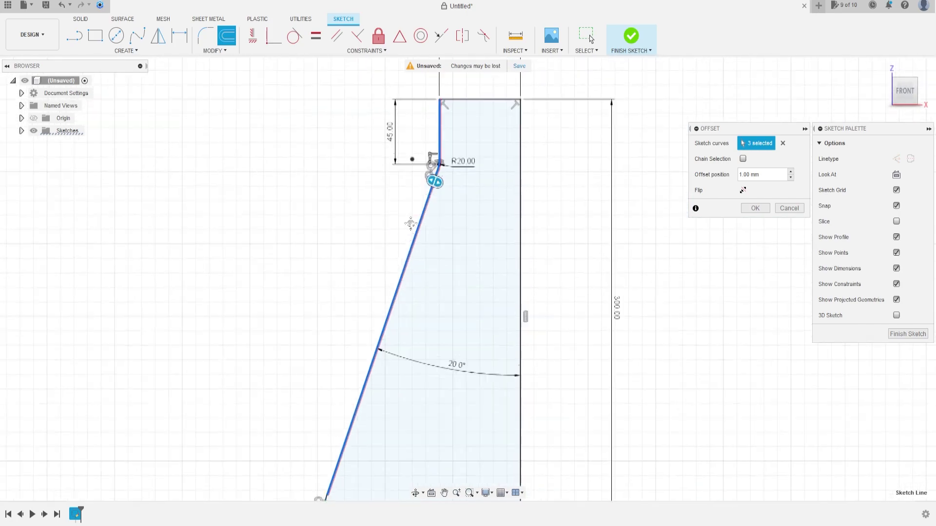
middle_drag(385, 429, 385, 361)
click(337, 447)
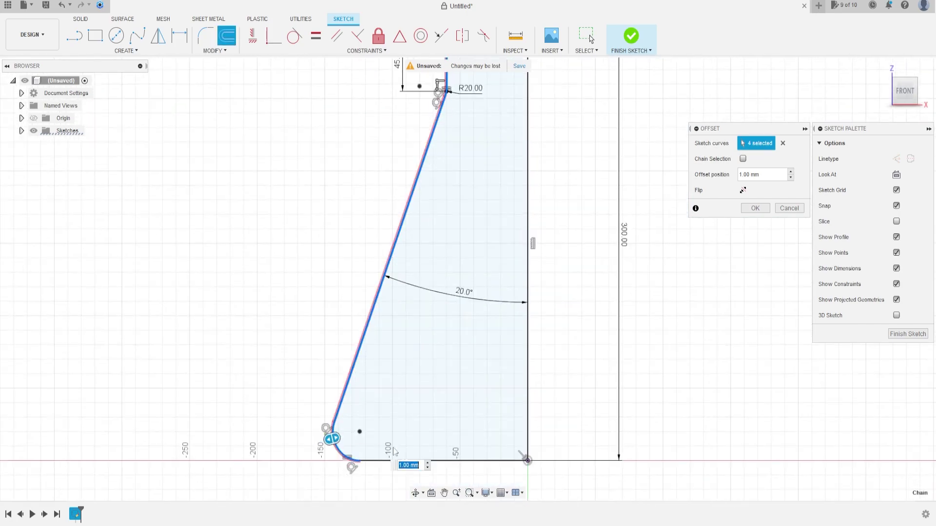
click(448, 461)
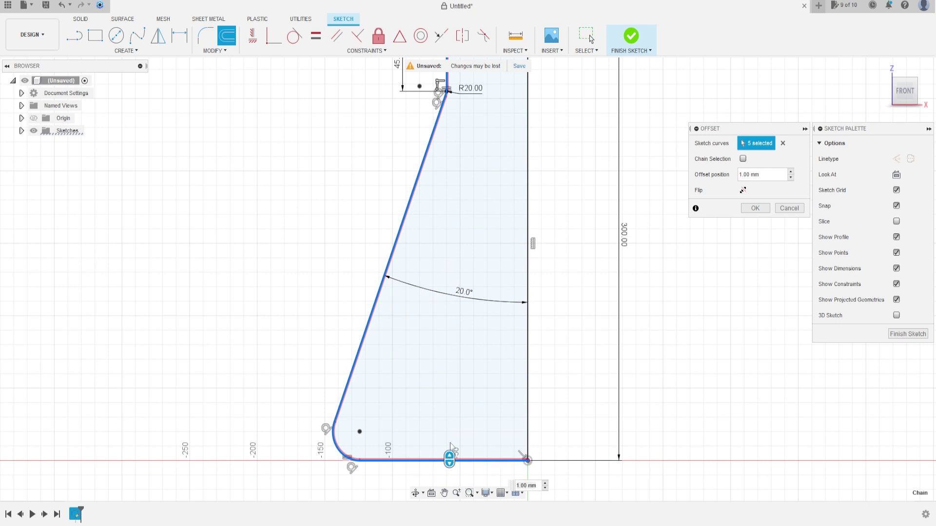
- Offset the selected outline 8 mm inward and finish the sketch
mouse_move(450, 460)
mouse_down()
mouse_move(450, 470)
mouse_move(452, 444)
mouse_up()
text(8)
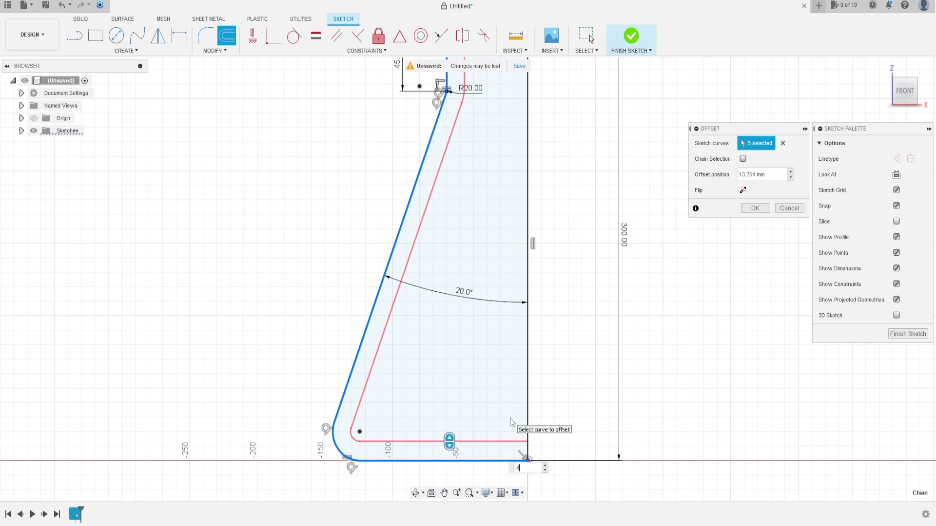
scroll(495, 283, down, 3)
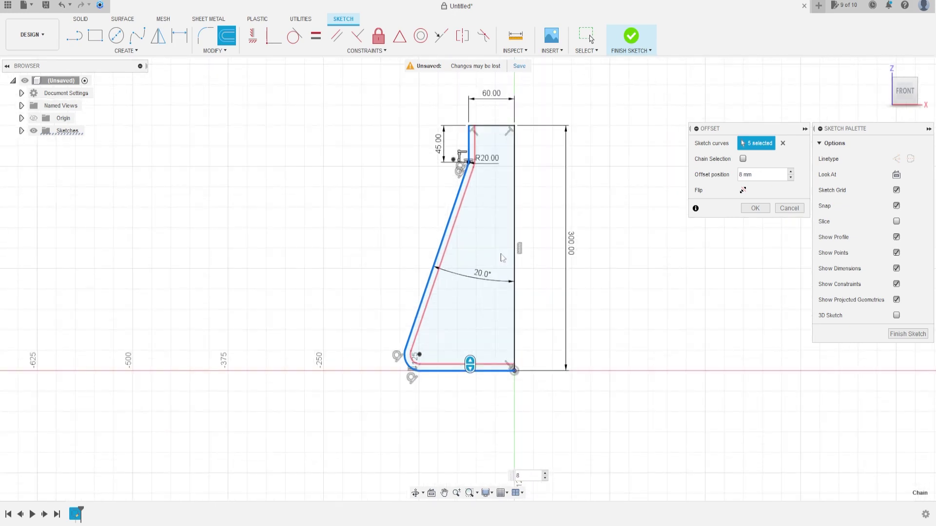
click(755, 208)
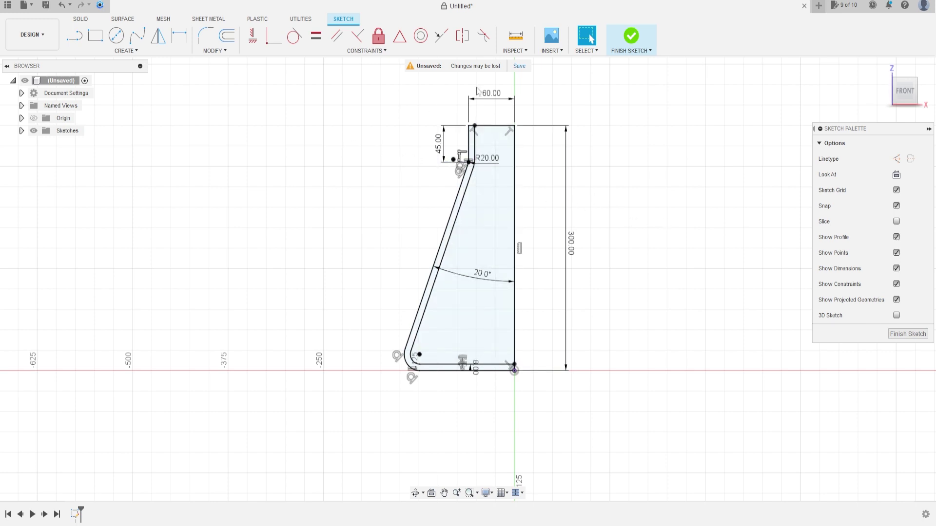
click(632, 38)
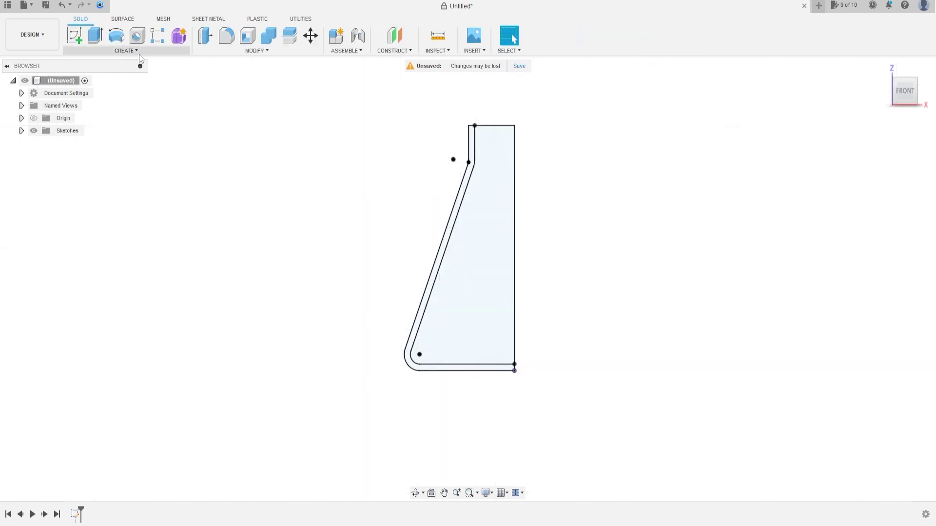
- Revolve the thin wall profile 360° about the vertical sketch line, then return to Home view
click(121, 38)
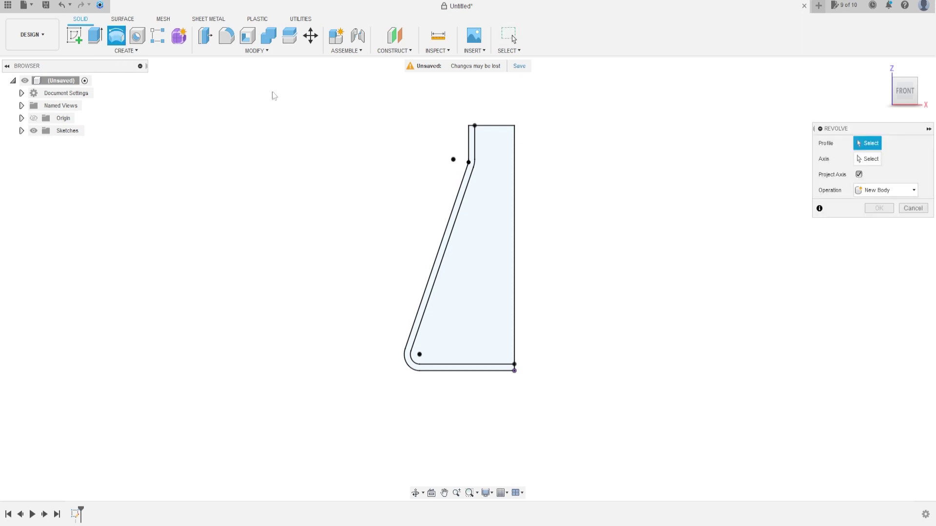
scroll(683, 154, up, 2)
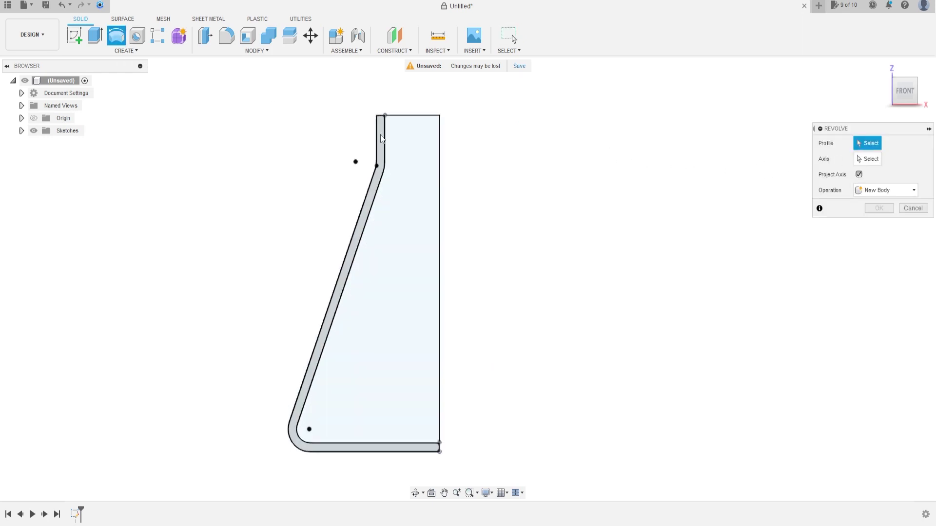
click(381, 138)
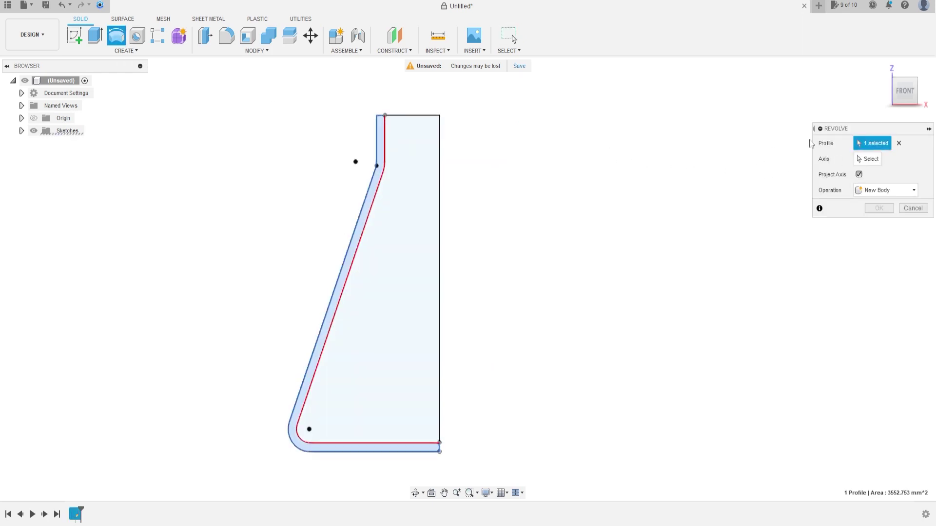
click(870, 161)
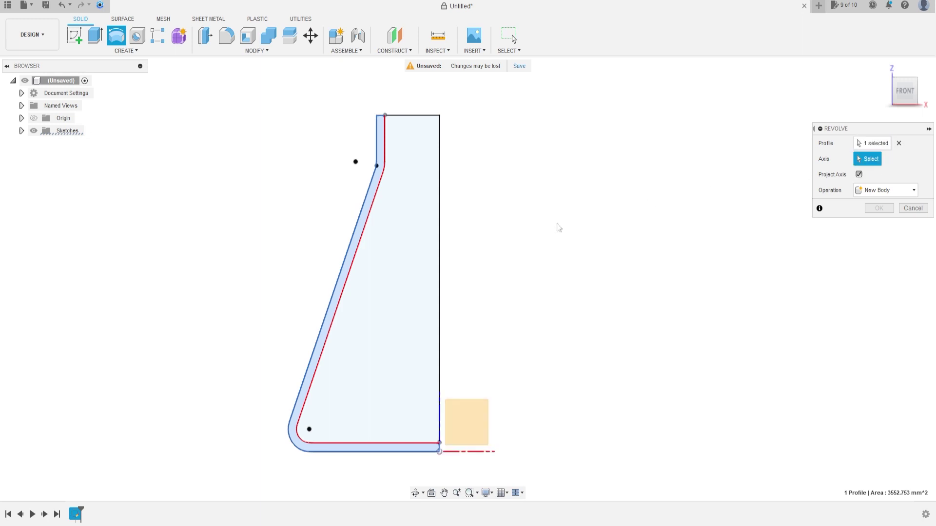
click(448, 264)
mouse_move(626, 211)
shift+middle_down()
mouse_move(622, 236)
mouse_move(622, 224)
shift+middle_up()
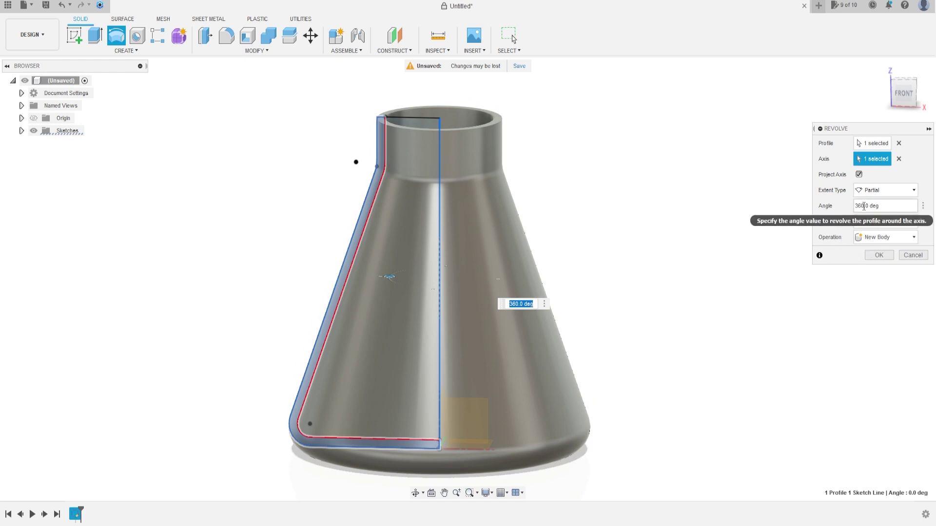
click(879, 255)
shift+middle_drag(629, 254, 622, 261)
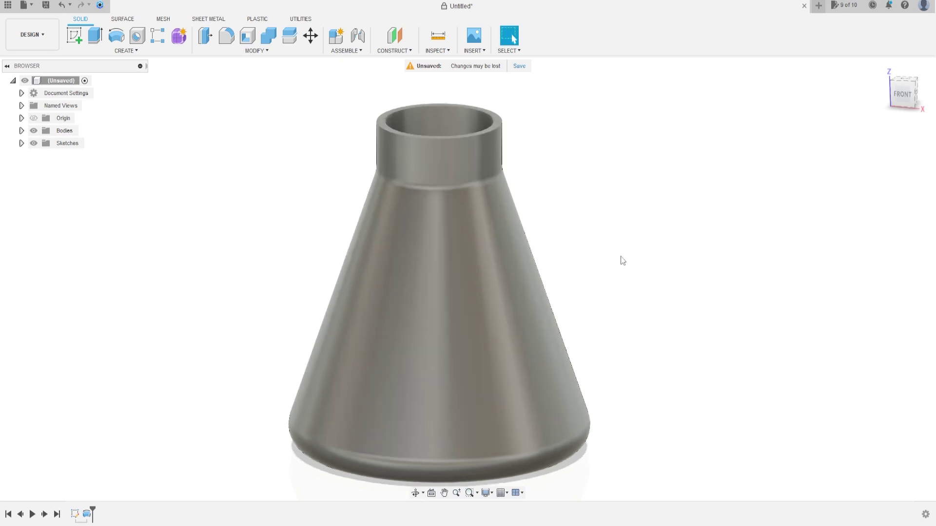
click(915, 79)
scroll(576, 256, down, 3)
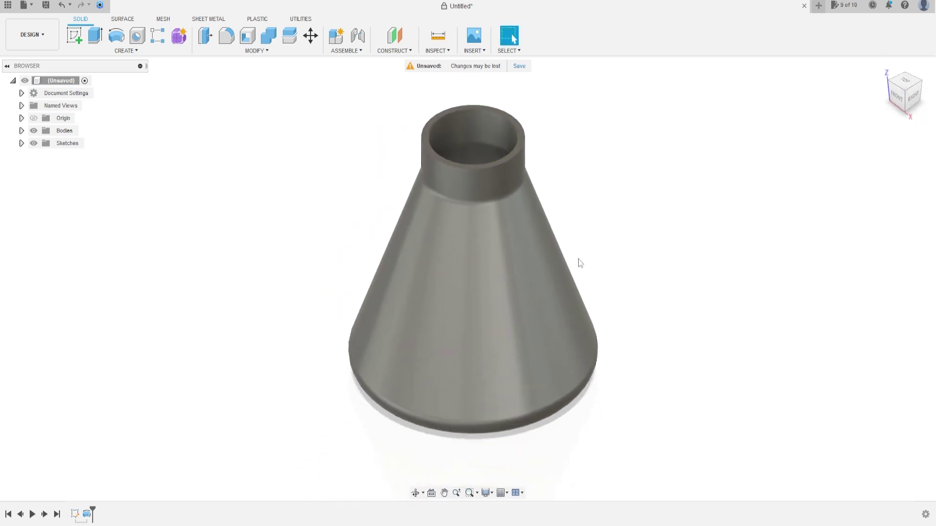
key(alt+Tab)
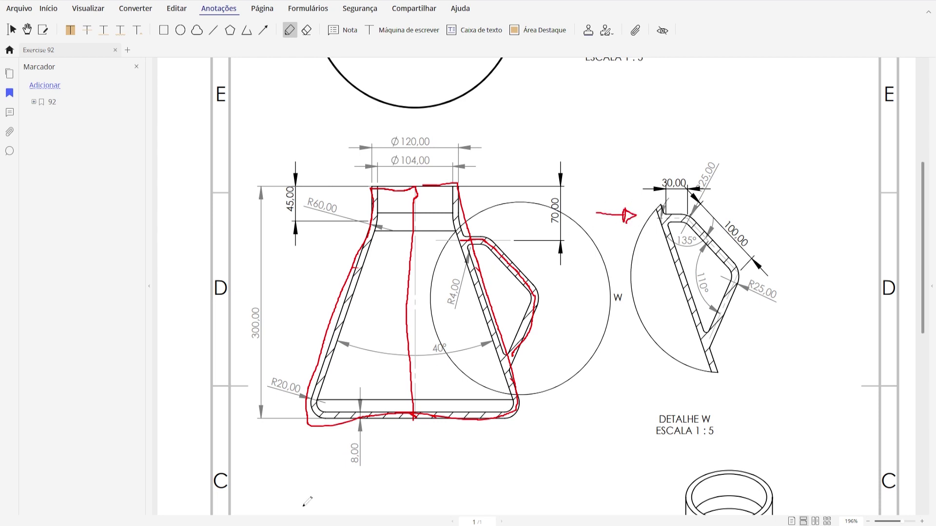
- Return from the drawing's Detail W to the Fusion 360 flask model
key(alt+Tab)
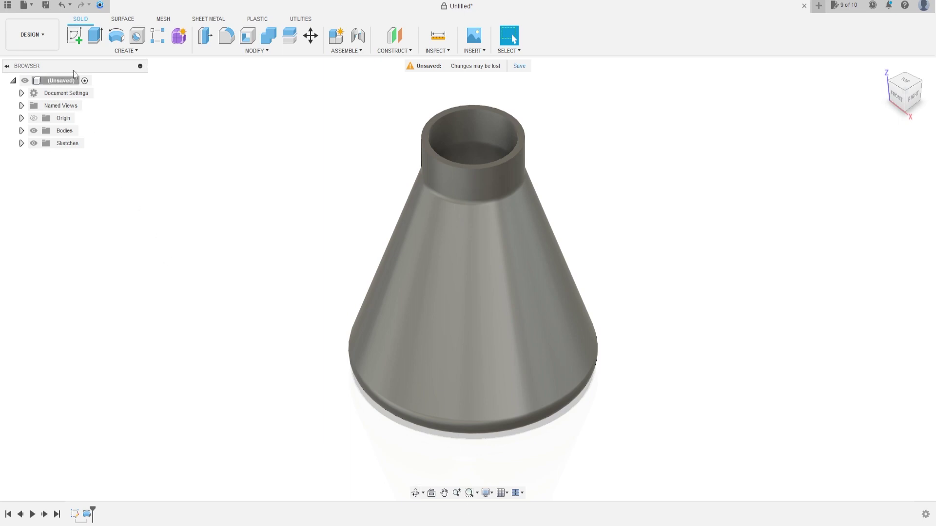
- Start a front-plane sketch and draw a 300 mm vertical construction line from the origin
click(74, 36)
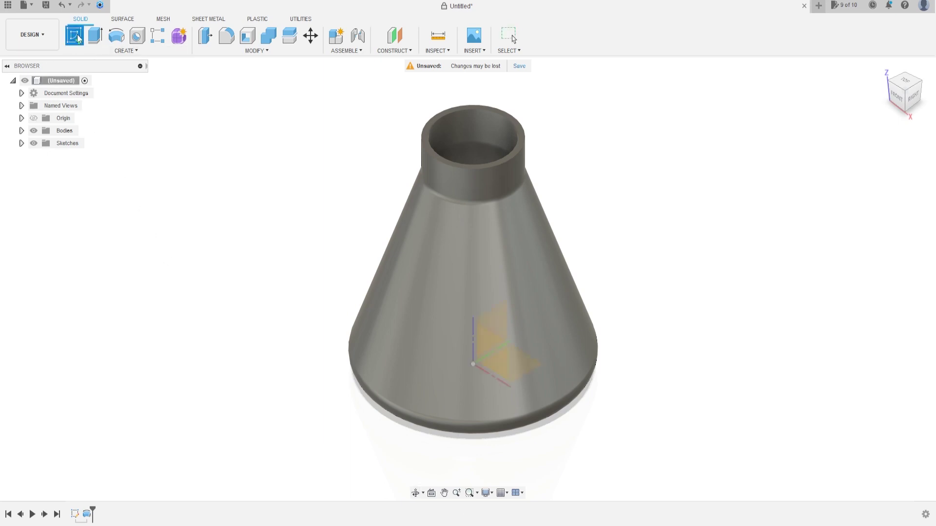
click(499, 347)
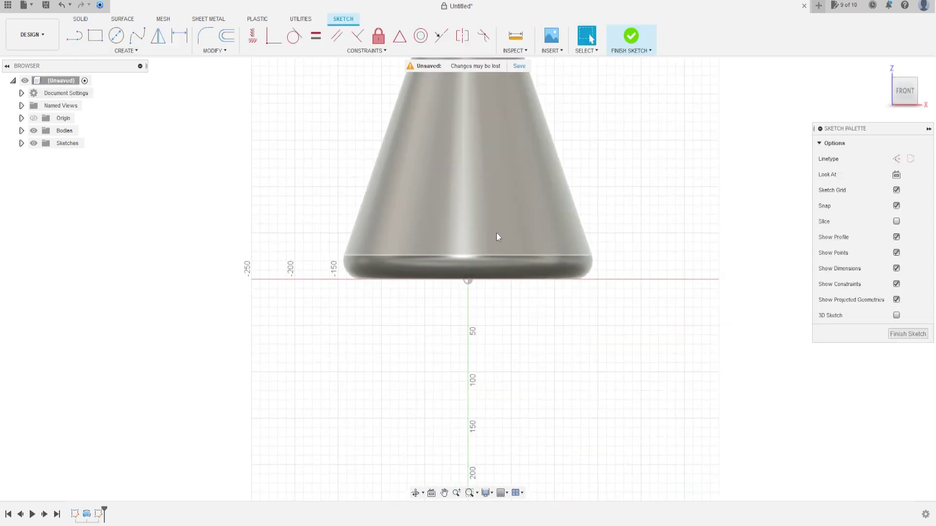
click(78, 41)
click(896, 159)
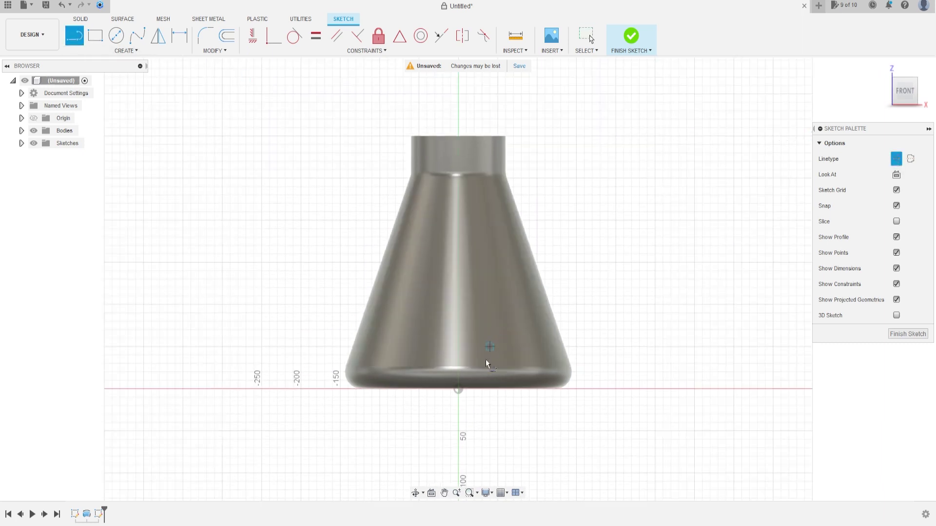
click(458, 389)
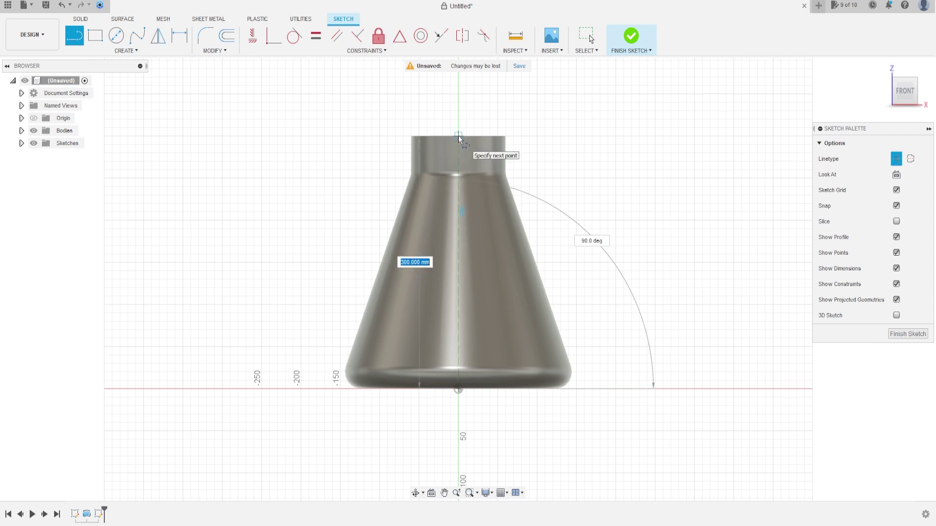
text(300)
key(Tab)
click(458, 135)
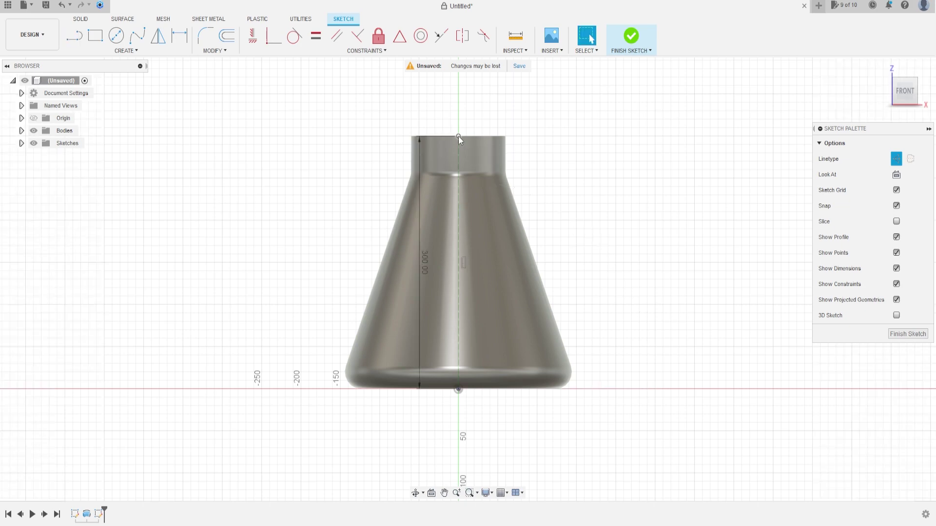
key(Escape)
scroll(452, 170, up, 2)
scroll(507, 166, up, 2)
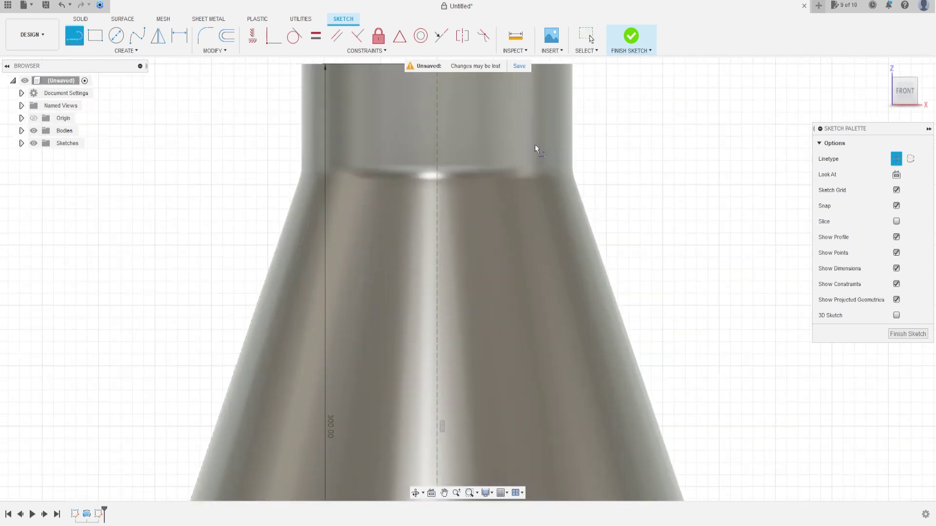
scroll(535, 144, down, 2)
- Intersect the cone face into the sketch to bring in the flask's outer wall
click(141, 51)
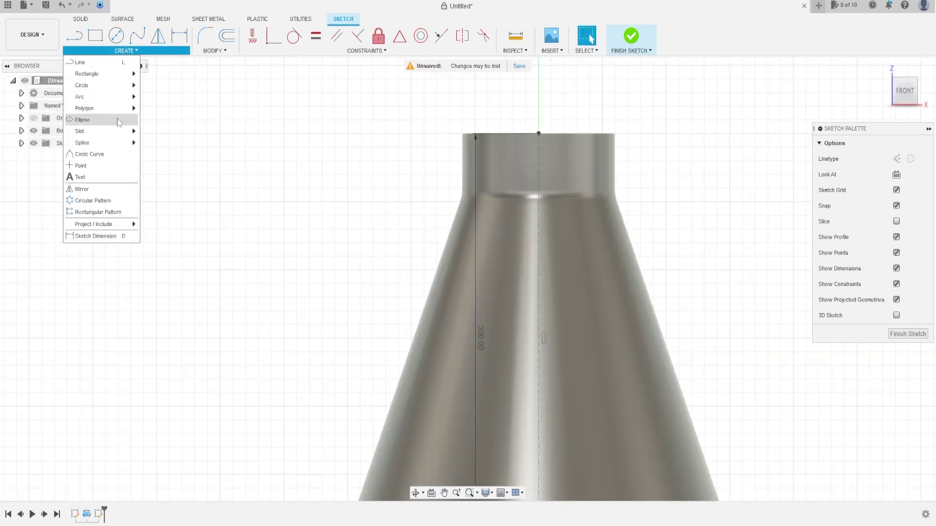
mouse_move(117, 226)
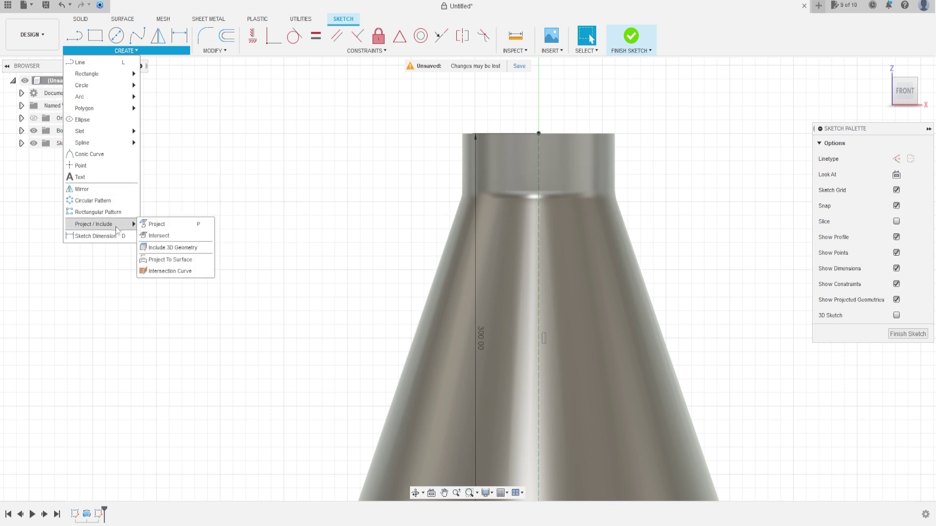
click(166, 236)
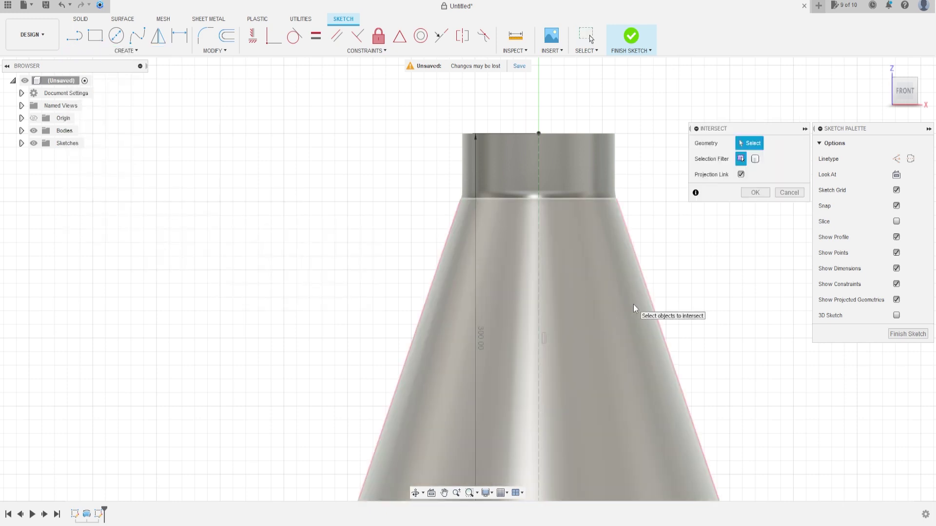
click(633, 305)
click(757, 193)
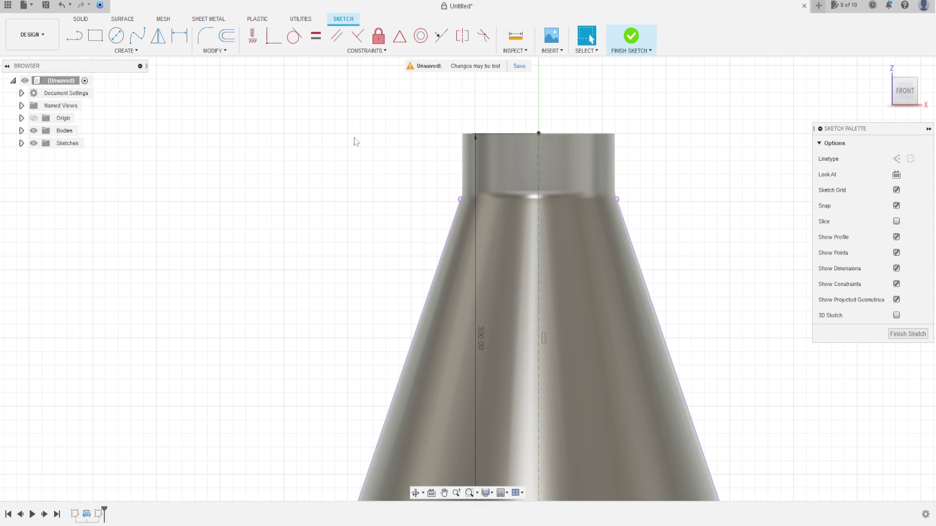
click(74, 35)
- Draw the handle outline from the centre axis, with a 100 mm angled segment, back to the flask
click(539, 244)
click(734, 242)
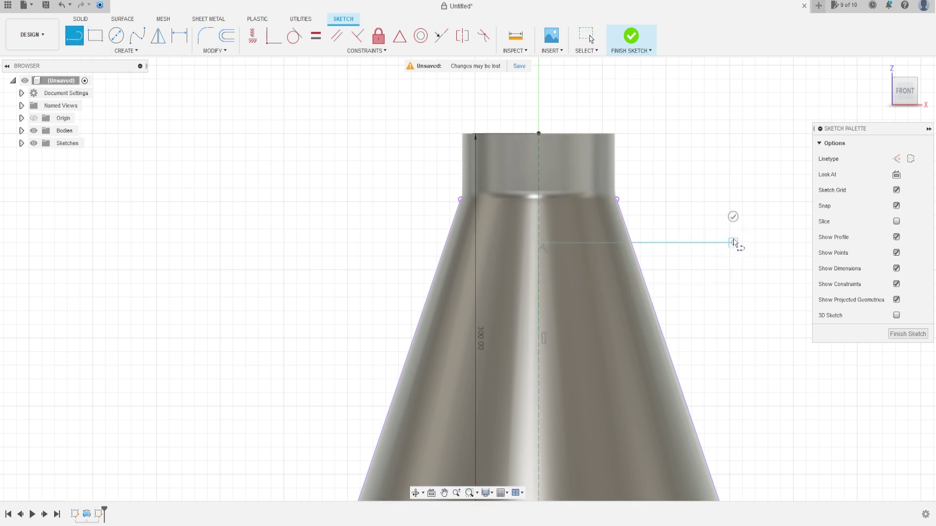
scroll(749, 290, down, 3)
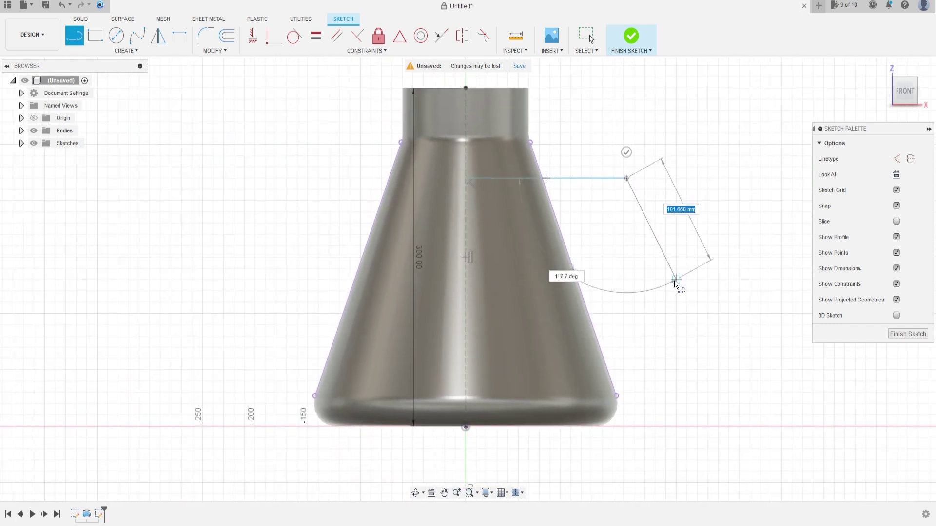
text(100)
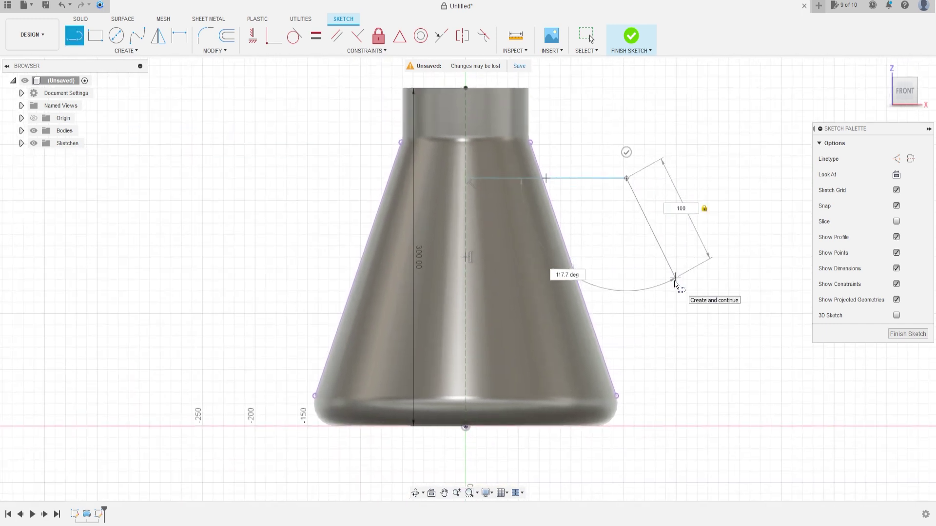
click(676, 280)
click(536, 369)
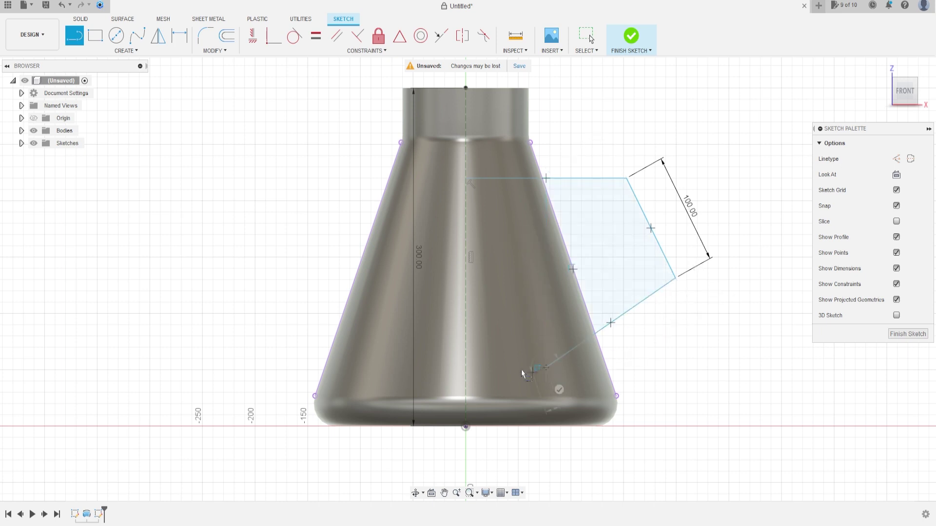
- Add a line from the centre axis, then begin dimensioning the handle's top line
click(466, 369)
scroll(520, 171, up, 3)
key(Escape)
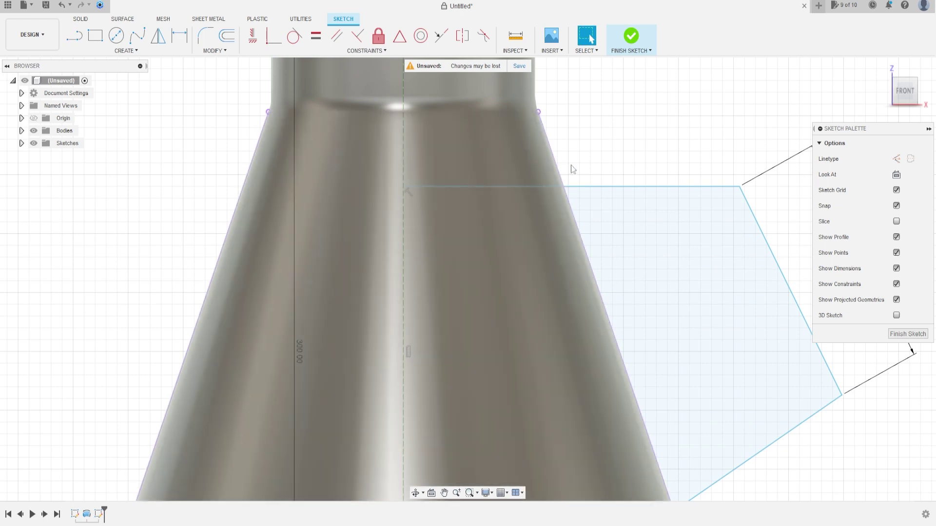
scroll(537, 172, down, 3)
scroll(580, 172, up, 2)
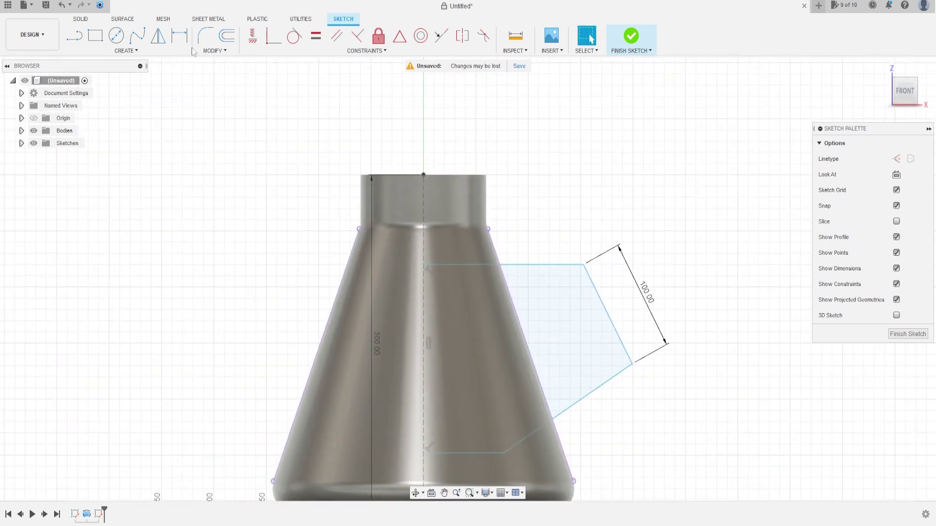
key(d)
click(496, 291)
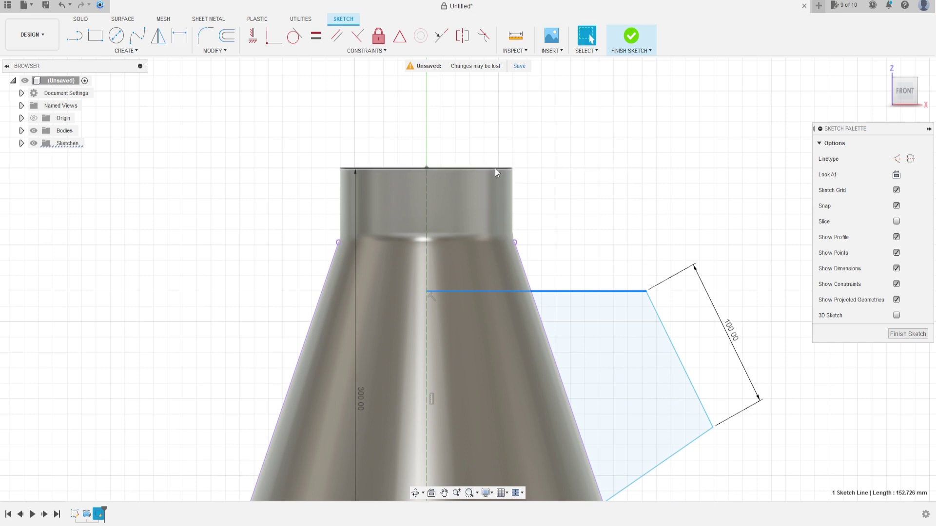
- Dimension the handle's top line 70 mm below the neck rim
key(Escape)
click(180, 35)
click(477, 169)
click(488, 290)
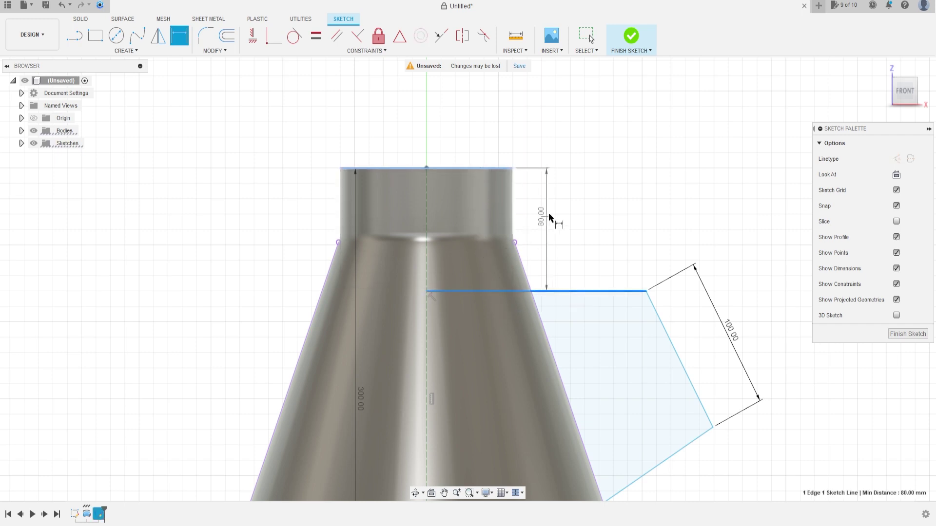
click(549, 217)
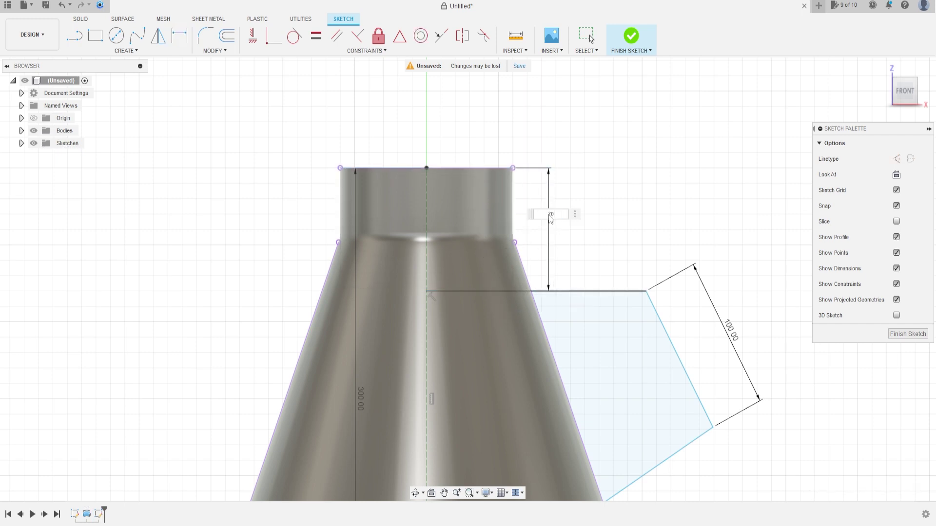
text(70)
key(Return)
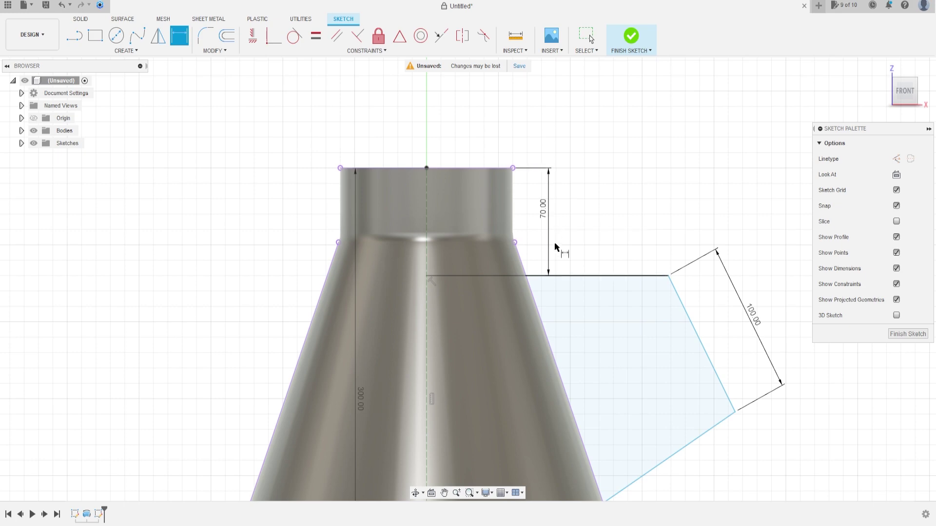
scroll(545, 253, up, 5)
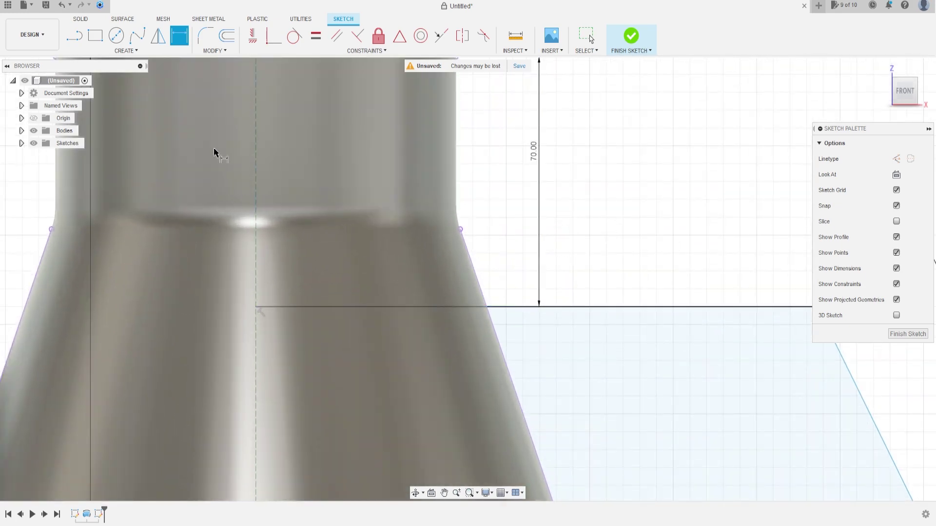
key(Escape)
- Place a sketch point where the top line meets the cone wall
click(129, 51)
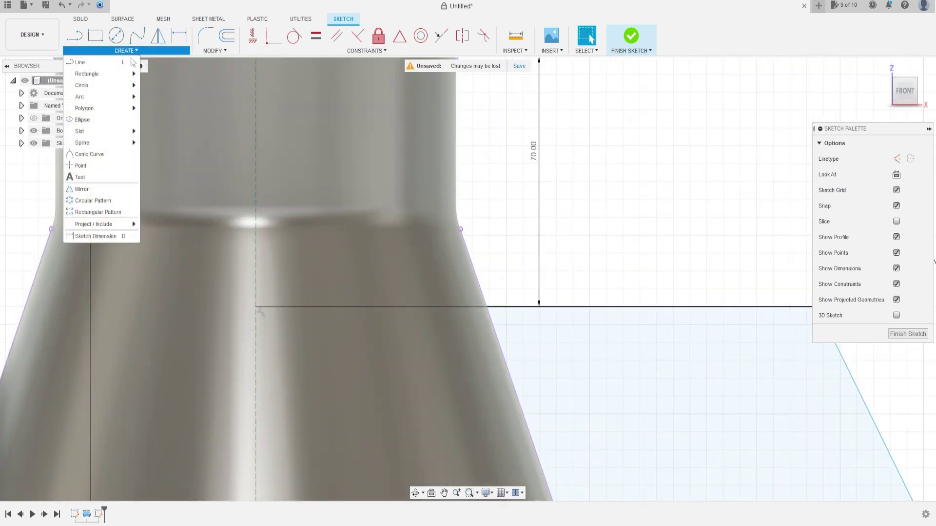
click(104, 165)
scroll(454, 306, up, 5)
click(534, 306)
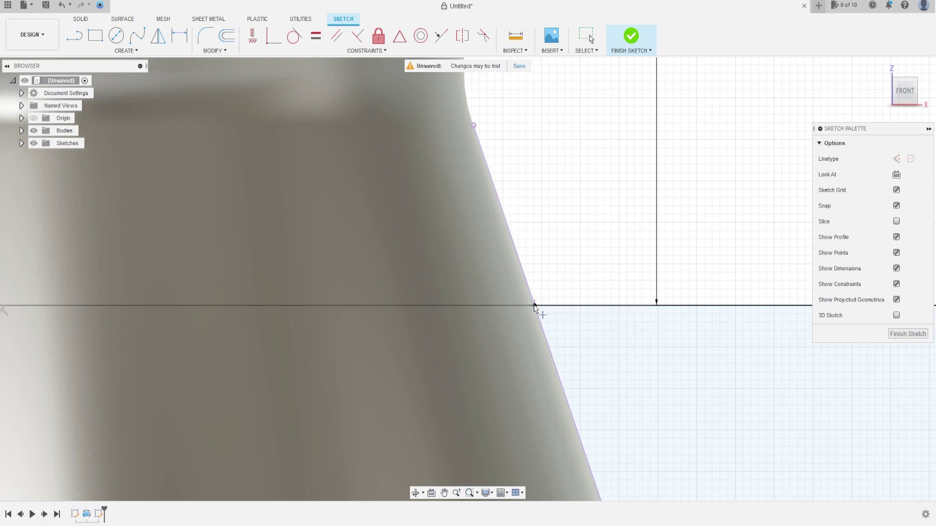
scroll(585, 349, down, 5)
middle_drag(621, 349, 585, 351)
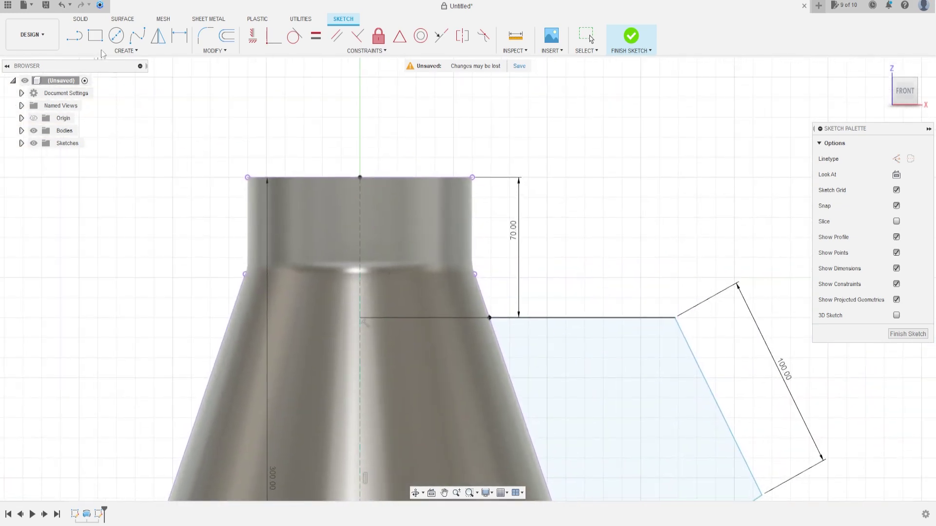
- Dimension the top line's outer end 30 mm from the cone wall point
click(180, 35)
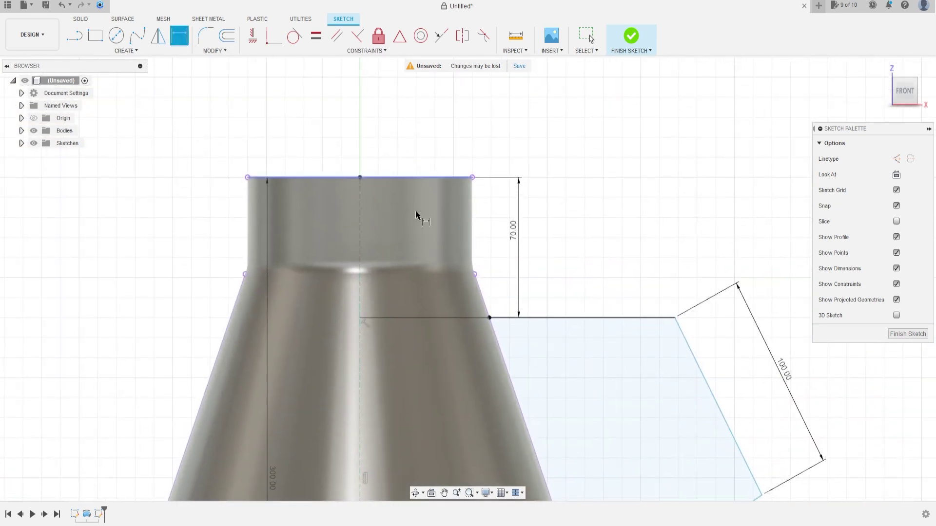
click(675, 319)
click(490, 317)
click(563, 281)
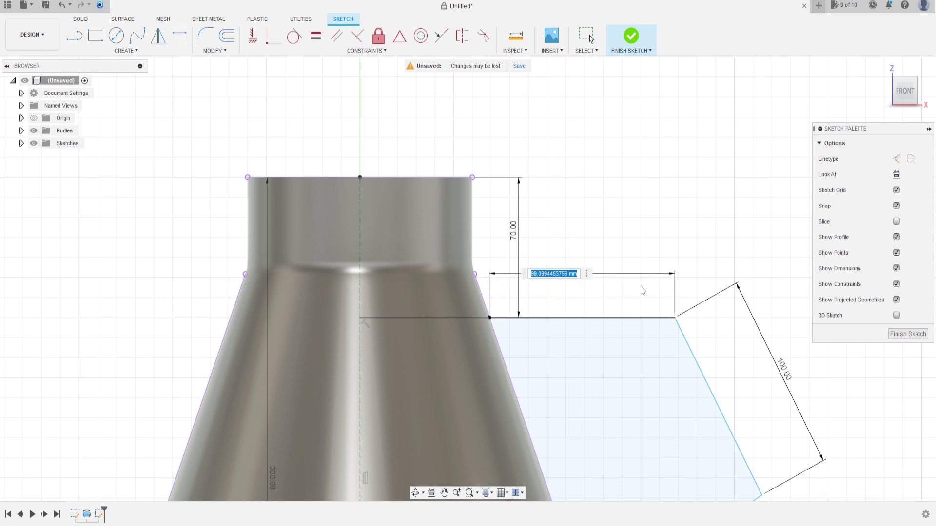
text(30)
key(Return)
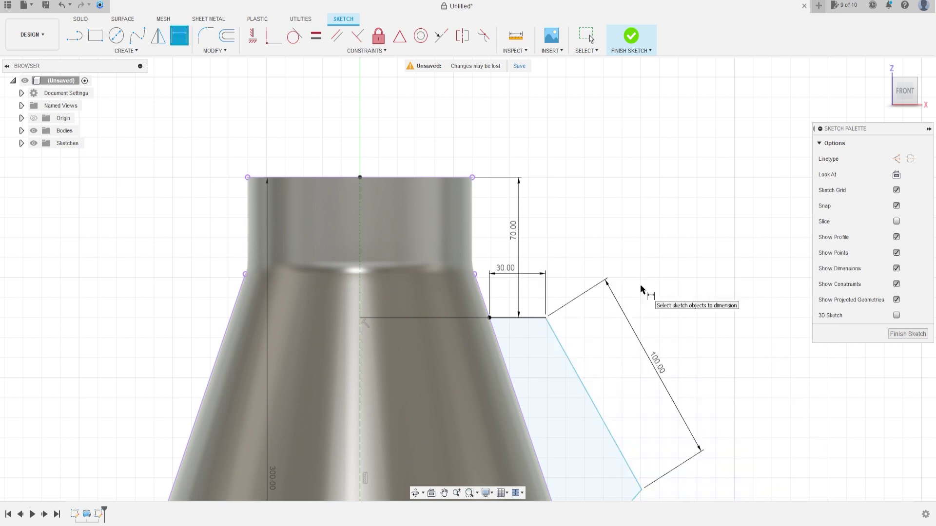
middle_drag(552, 420, 529, 331)
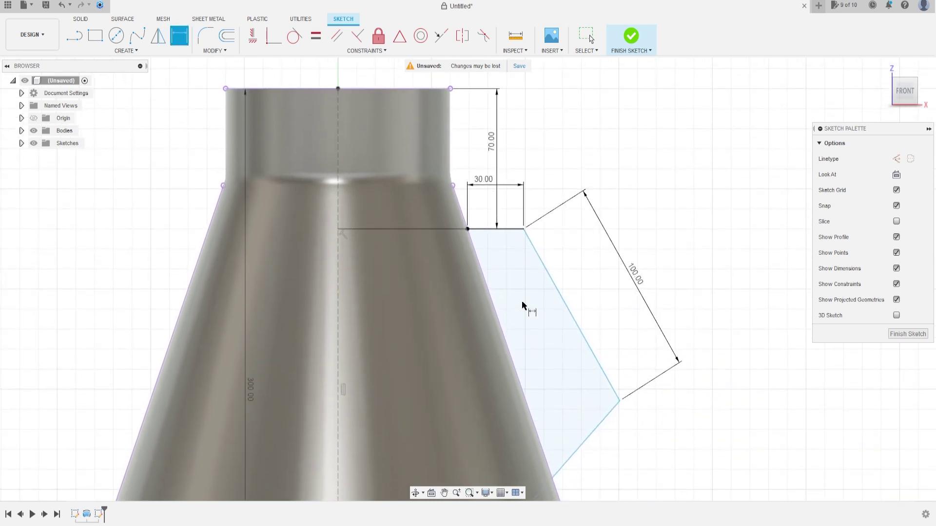
click(508, 229)
- Dimension the angle between the top and slanted lines of the handle outline at 135°
click(539, 260)
click(495, 274)
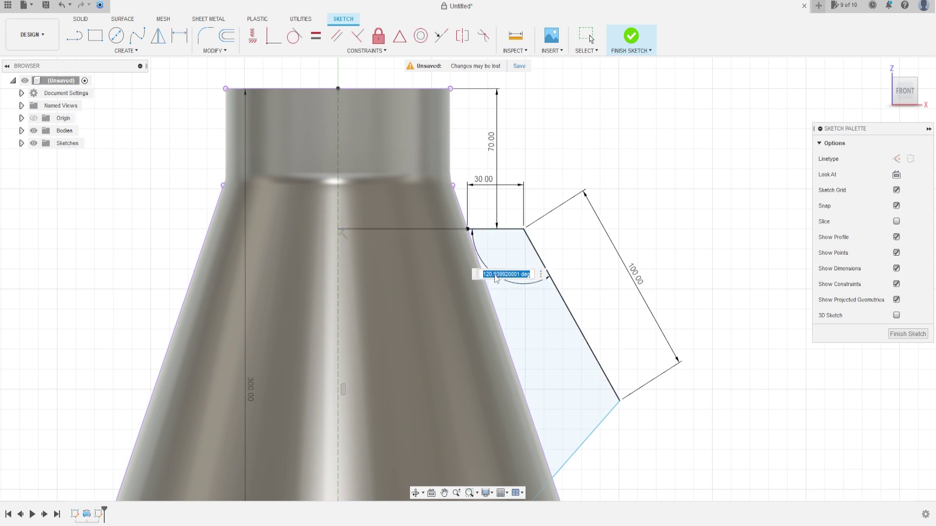
text(135)
key(Return)
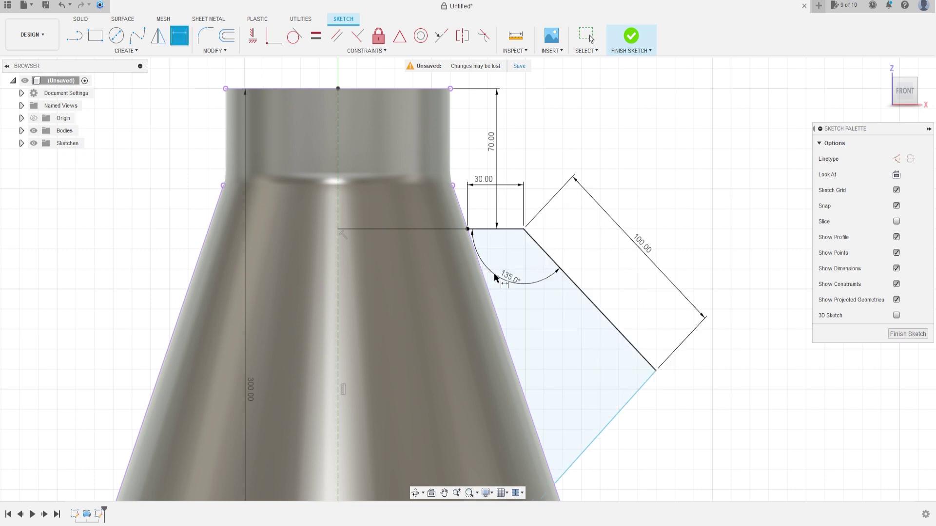
- Set the angle between the 100 mm line and the lower line to 110°
click(607, 324)
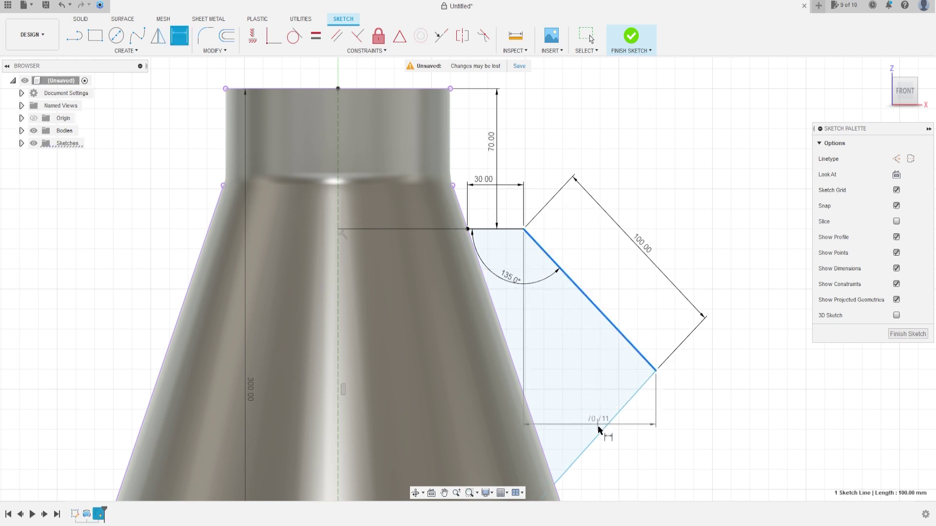
click(600, 429)
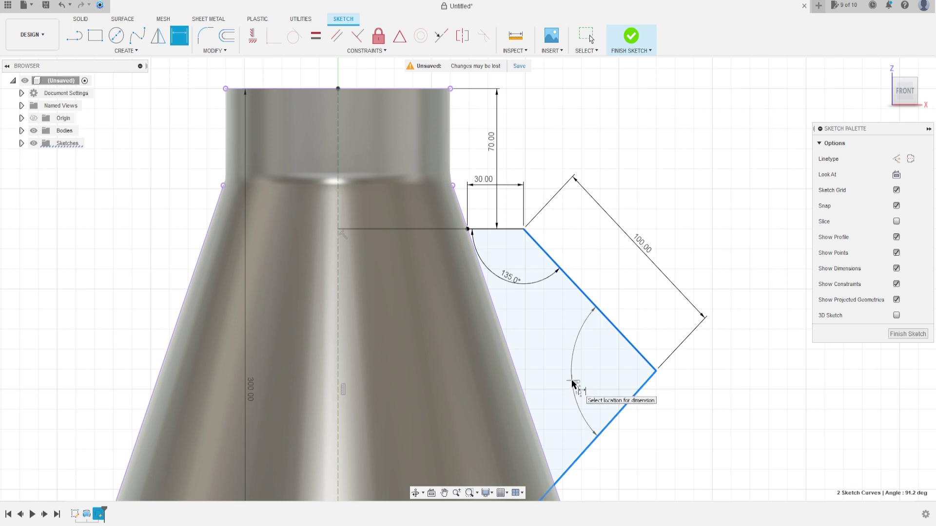
click(573, 383)
text(11)
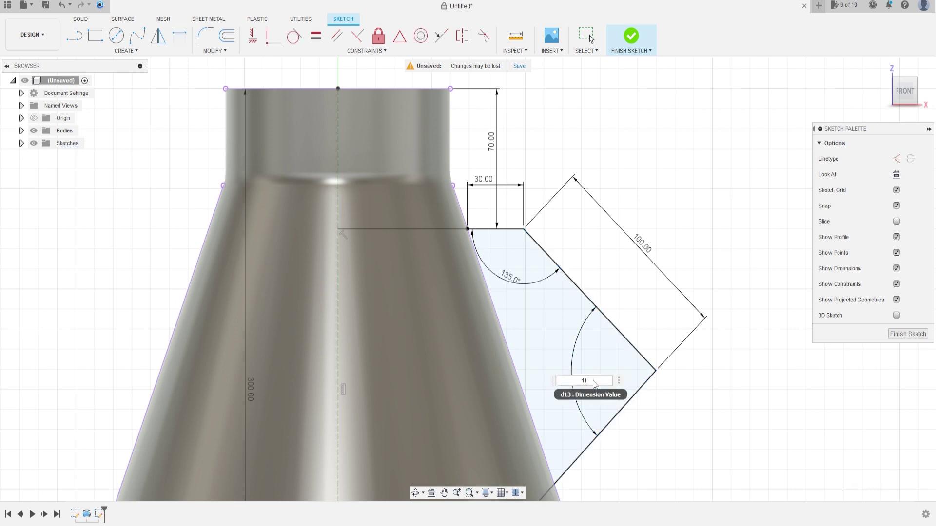
key(Return)
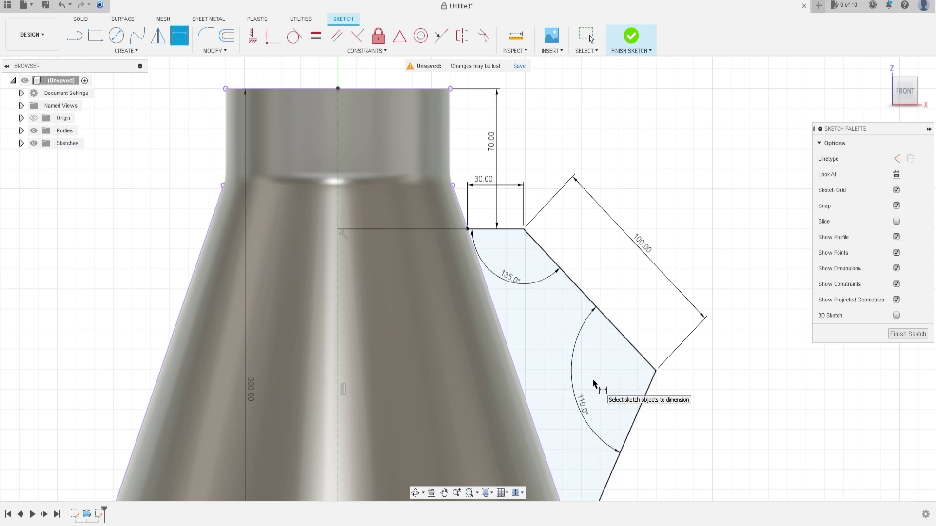
scroll(560, 405, down, 2)
click(490, 493)
mouse_move(661, 403)
middle_down()
mouse_move(660, 236)
mouse_move(645, 290)
mouse_move(618, 328)
middle_up()
key(d)
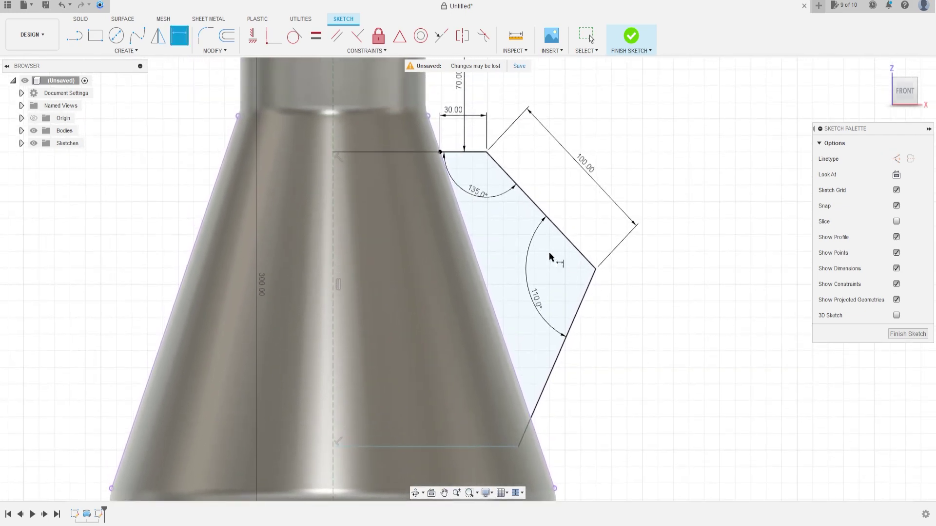
- Fillet the handle's upper and lower outer corners at R25 and finish the sketch
click(207, 38)
scroll(479, 140, up, 2)
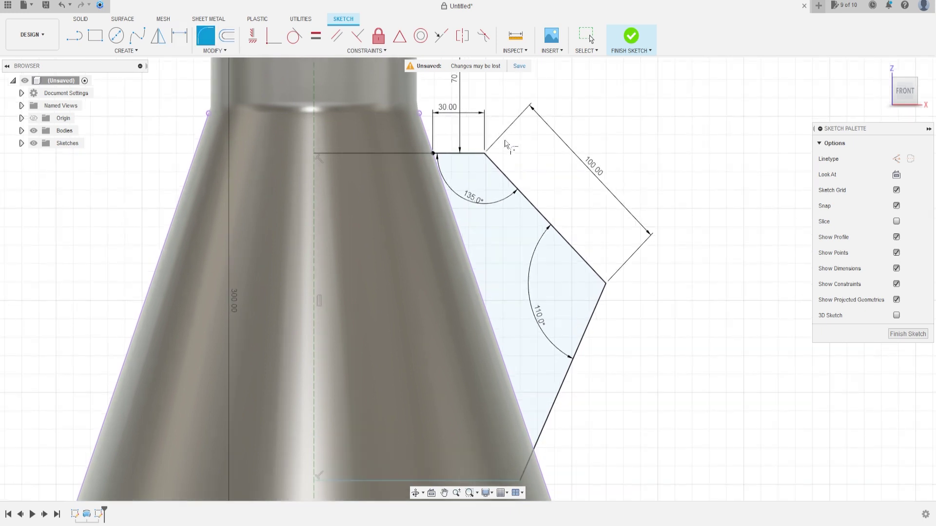
click(480, 158)
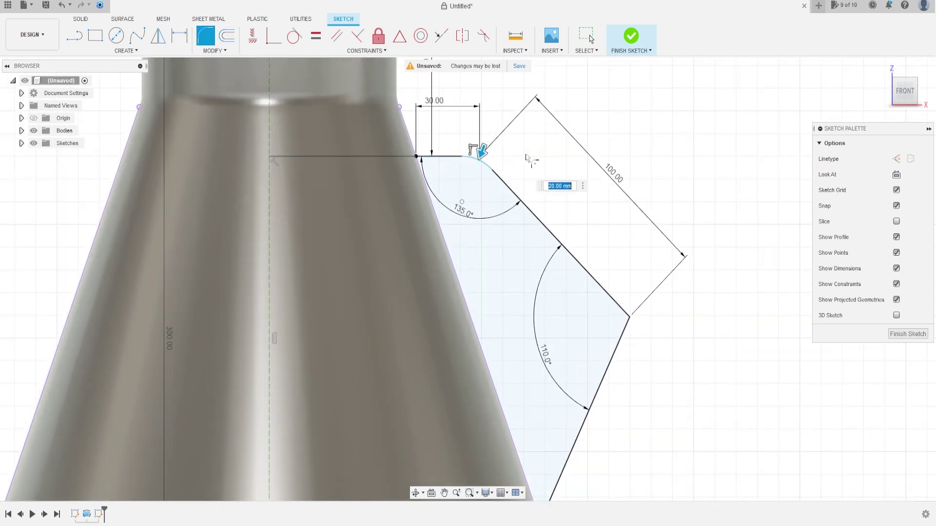
text(25)
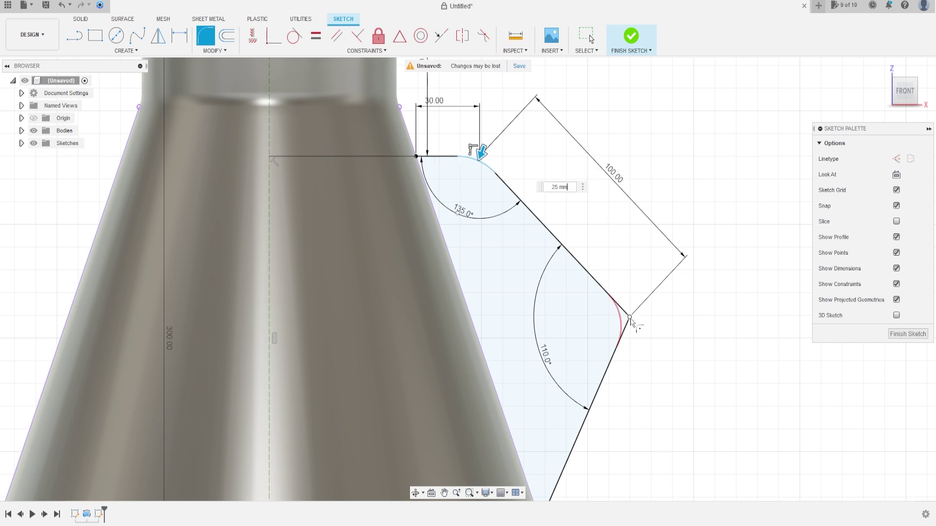
click(629, 317)
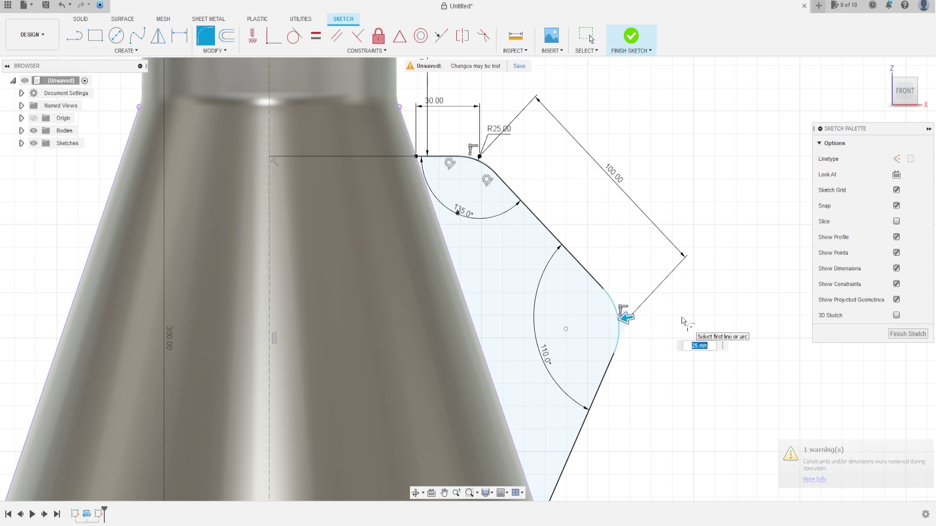
text(25)
key(Return)
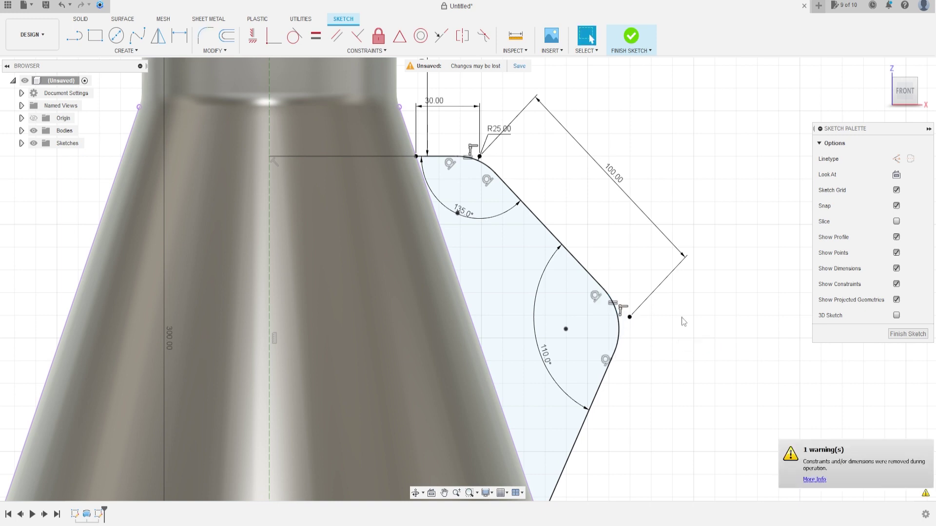
scroll(495, 302, down, 3)
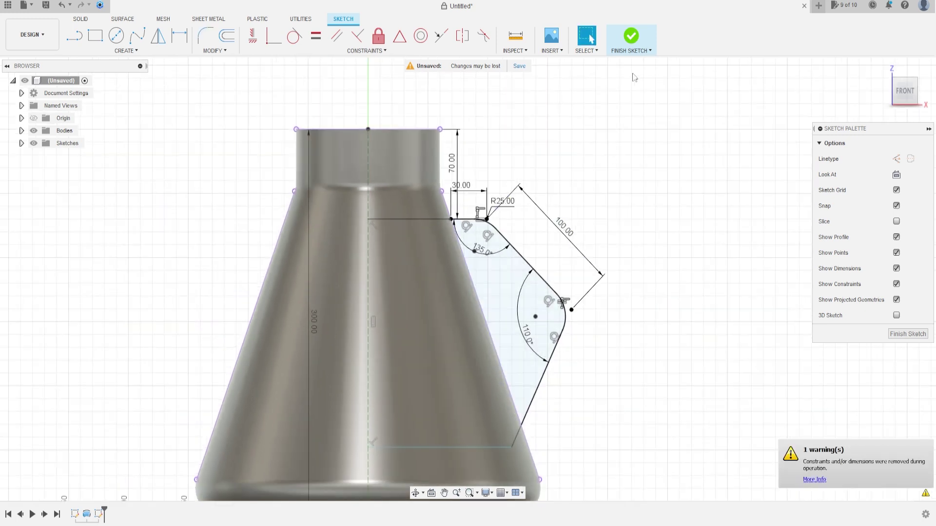
click(631, 37)
- Create a new sketch on the vertical origin plane through the flask axis, viewed toward the neck
shift+middle_drag(675, 175, 654, 184)
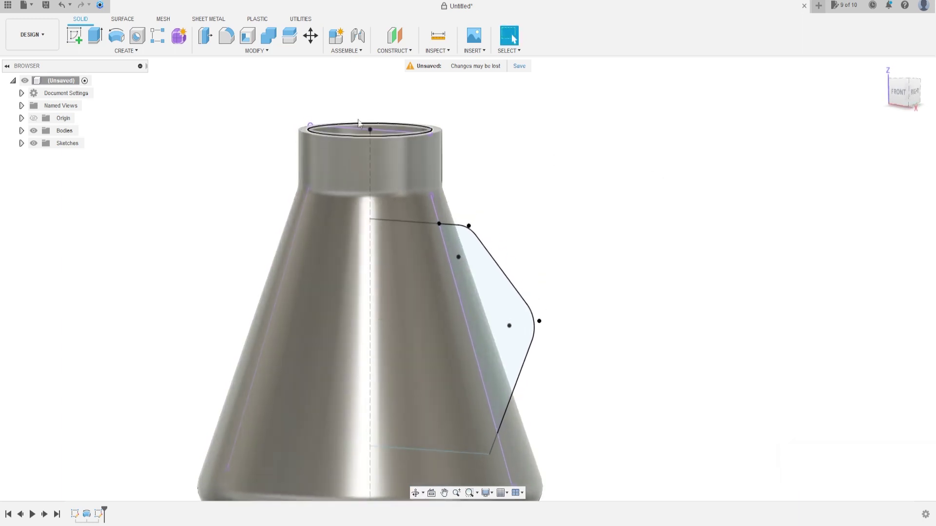
click(74, 35)
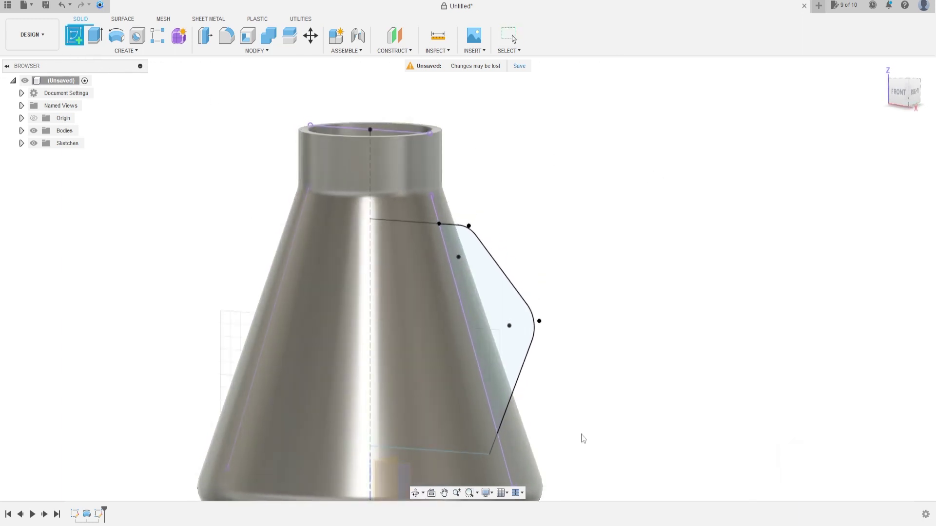
click(551, 449)
middle_drag(422, 469, 461, 327)
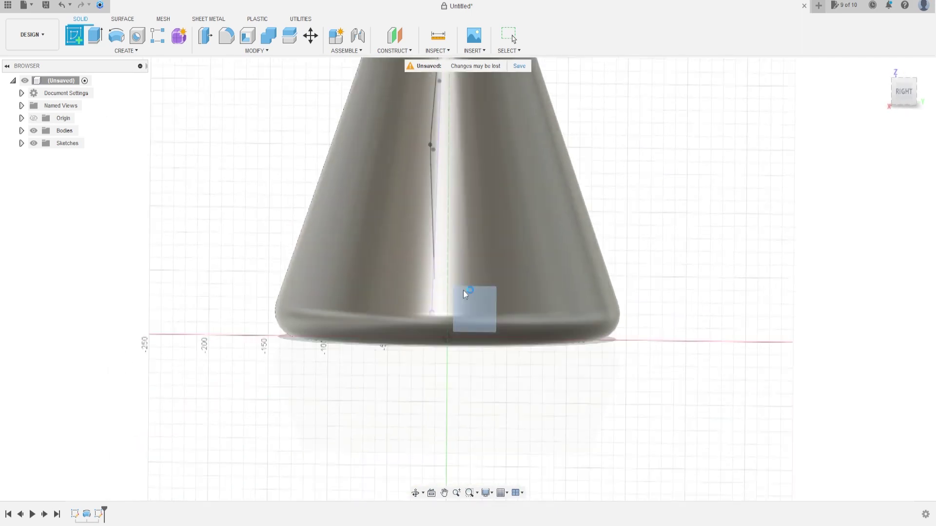
click(461, 326)
scroll(463, 258, up, 3)
mouse_move(462, 258)
shift+middle_down()
mouse_move(474, 274)
mouse_move(483, 264)
shift+middle_up()
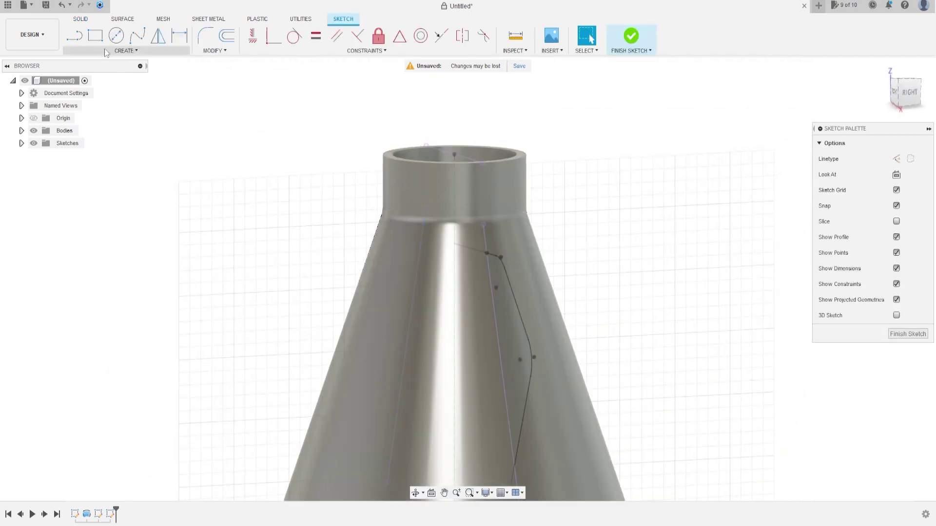
- Draw a 10 × 30 mm center rectangle centred on the flask axis below the neck
click(96, 36)
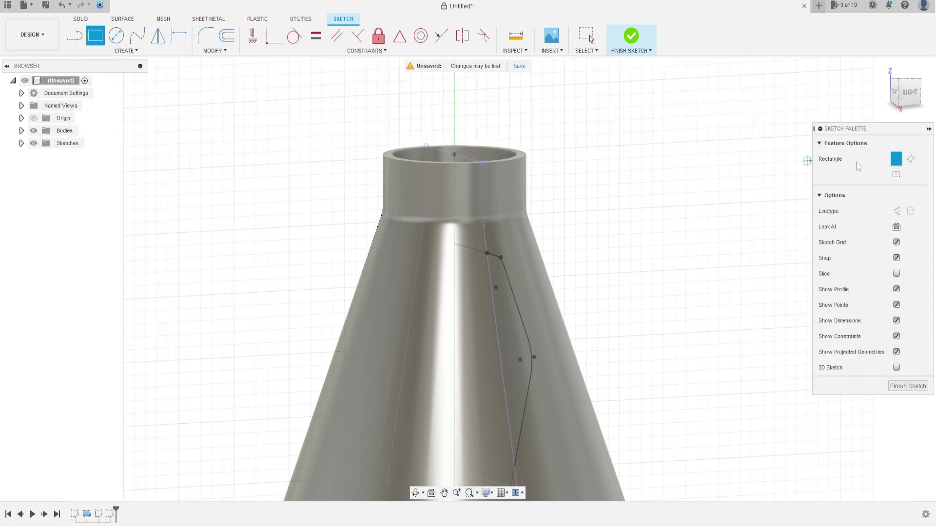
click(897, 174)
scroll(483, 284, up, 2)
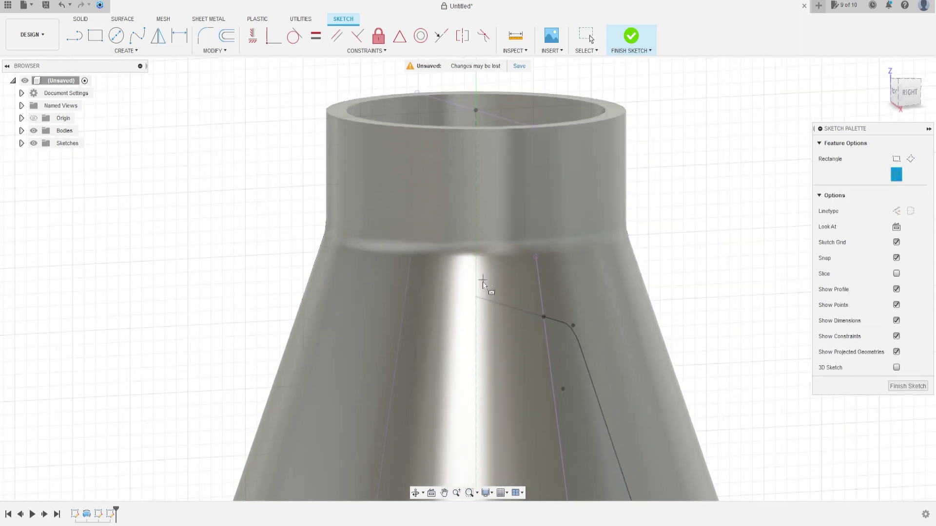
click(477, 297)
text(10)
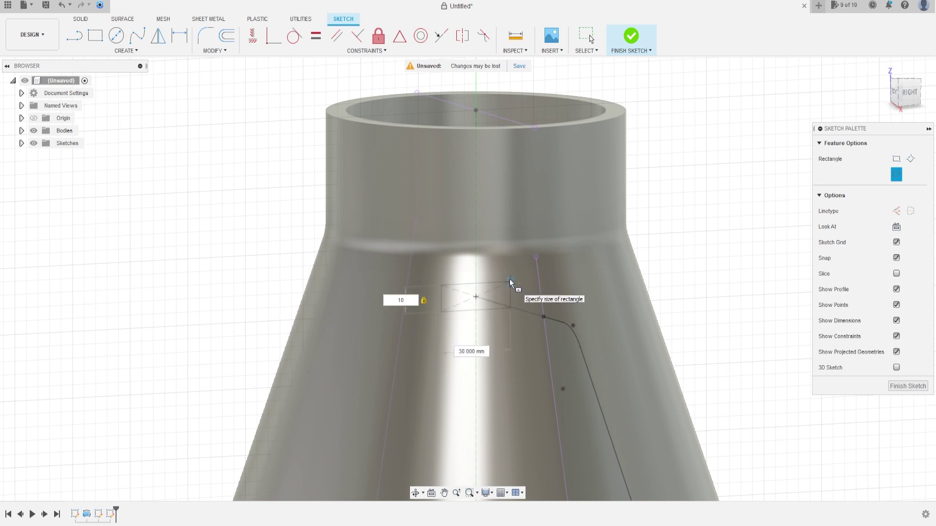
key(Tab)
text(30)
key(Return)
key(Escape)
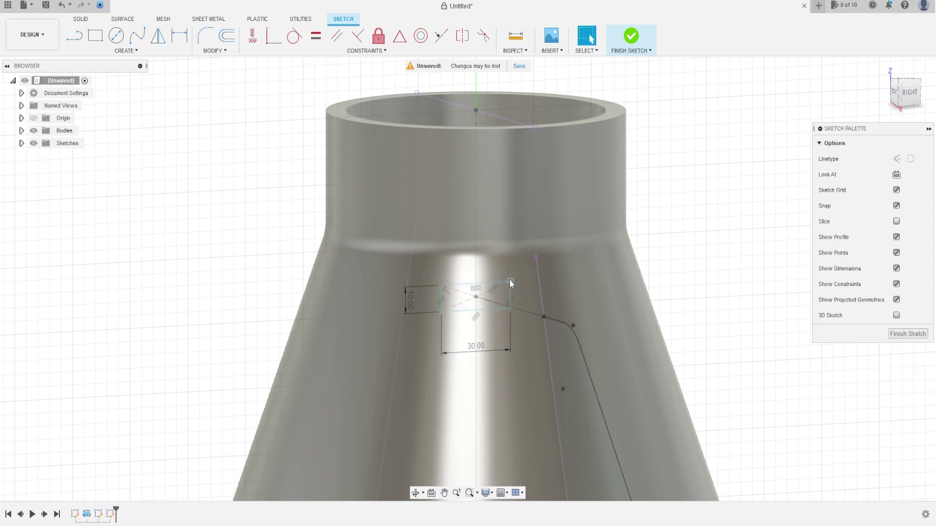
- Begin a sketch dimension from the rectangle's centre point
scroll(469, 312, up, 1)
scroll(476, 301, up, 2)
scroll(476, 301, down, 2)
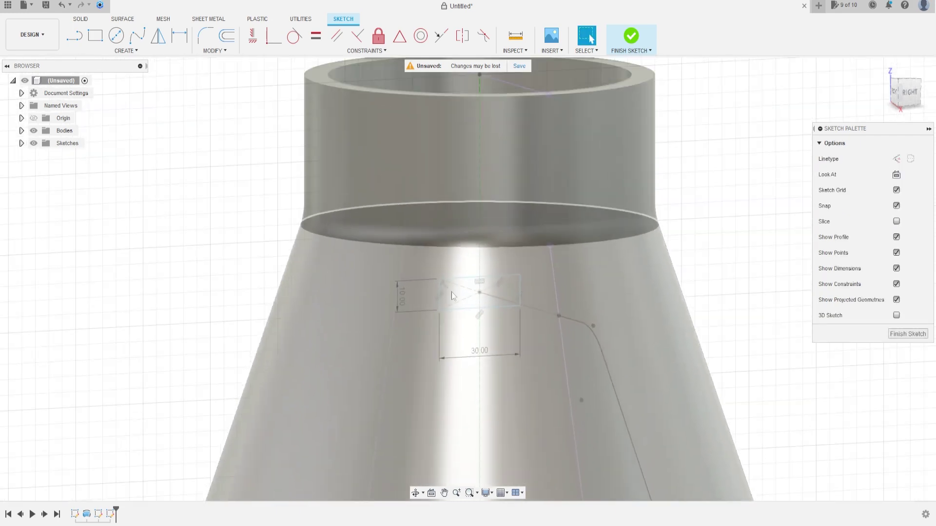
click(179, 35)
click(479, 293)
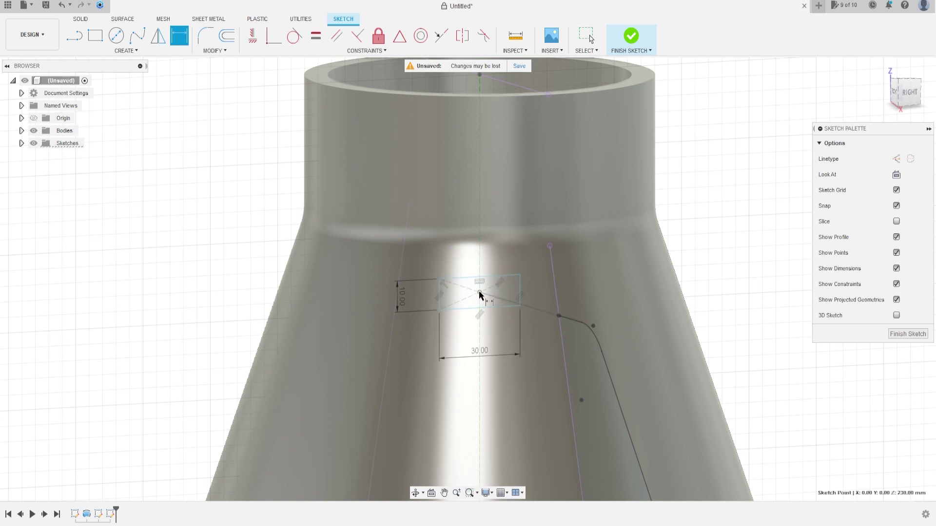
- Dimension the rectangle's centre 70 mm below the neck's top rim edge
scroll(480, 83, down, 1)
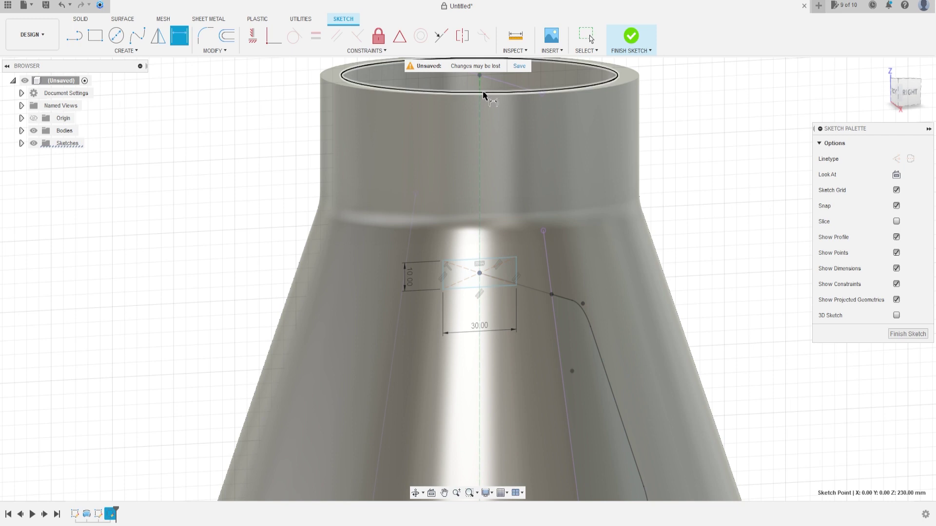
click(483, 90)
click(692, 122)
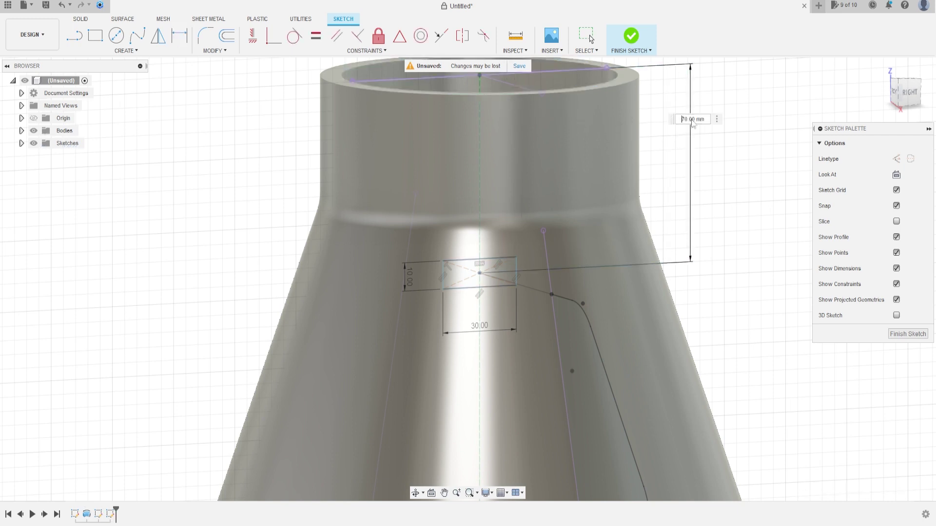
key(Return)
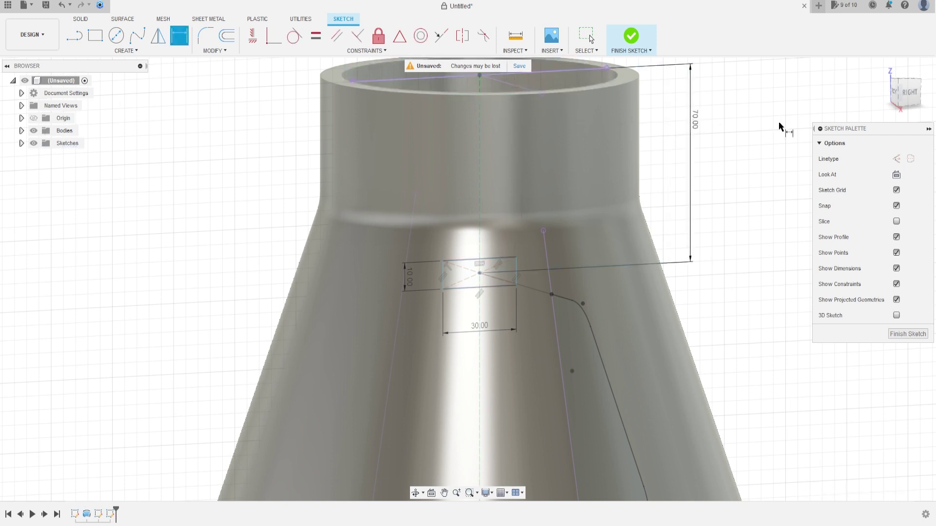
scroll(514, 282, up, 3)
scroll(406, 288, up, 2)
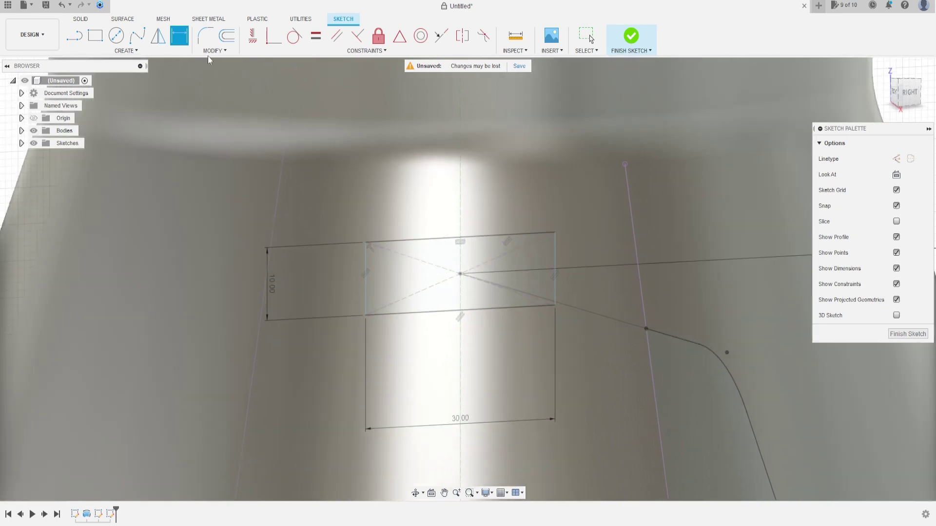
- Round all four rectangle corners with 2 mm sketch fillets
click(204, 43)
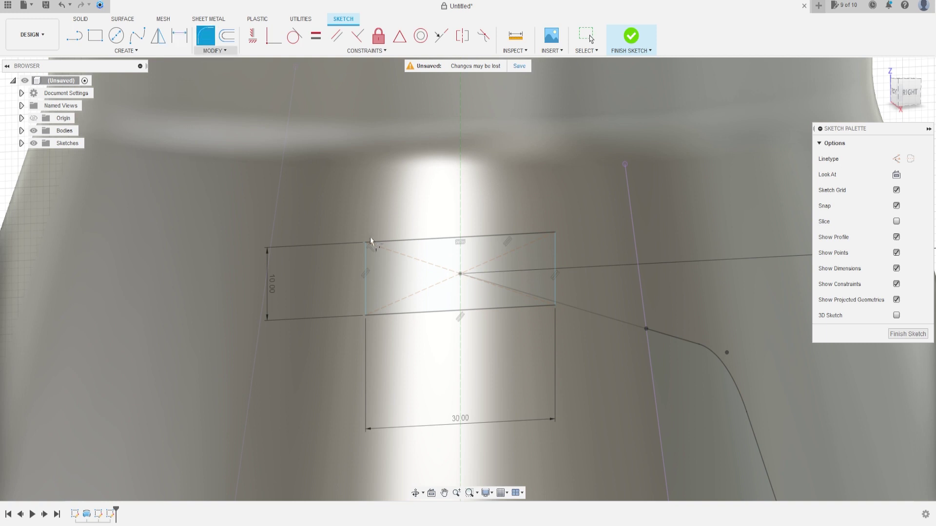
click(391, 239)
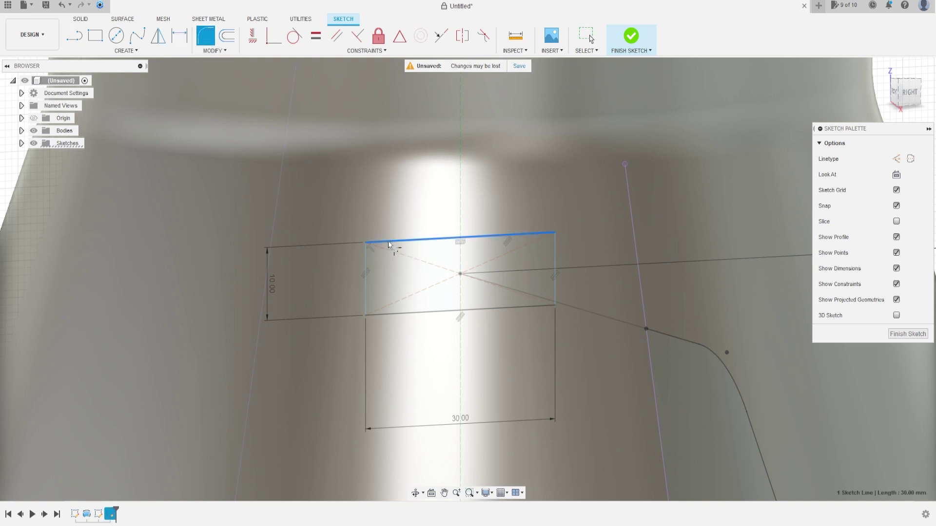
click(367, 259)
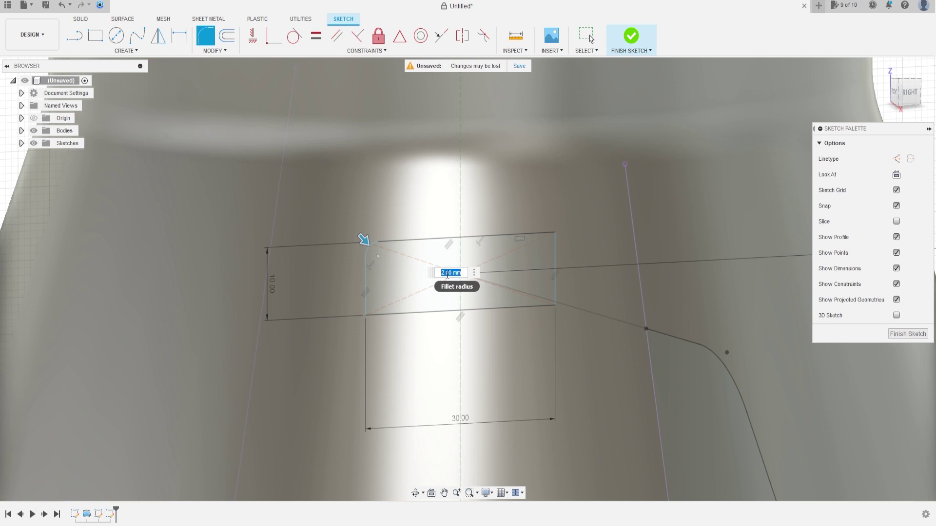
click(364, 299)
click(382, 315)
click(533, 306)
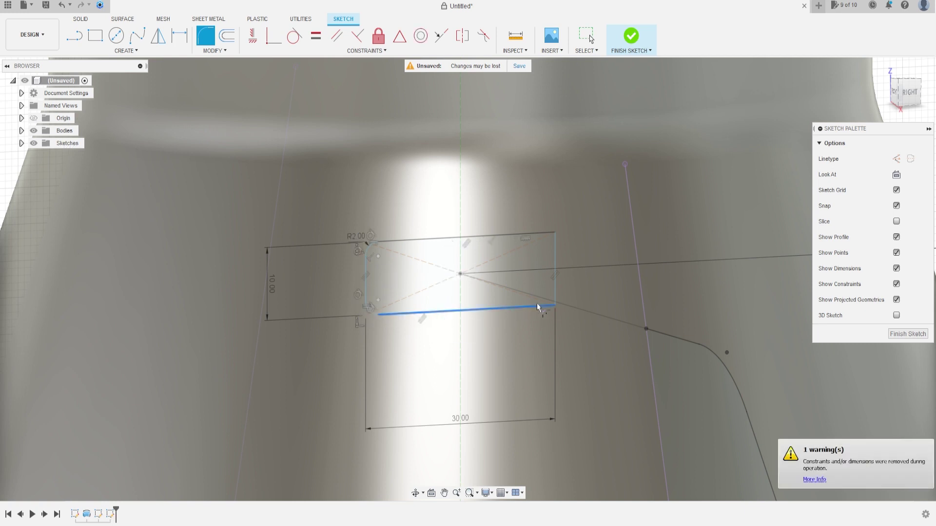
click(555, 280)
click(533, 231)
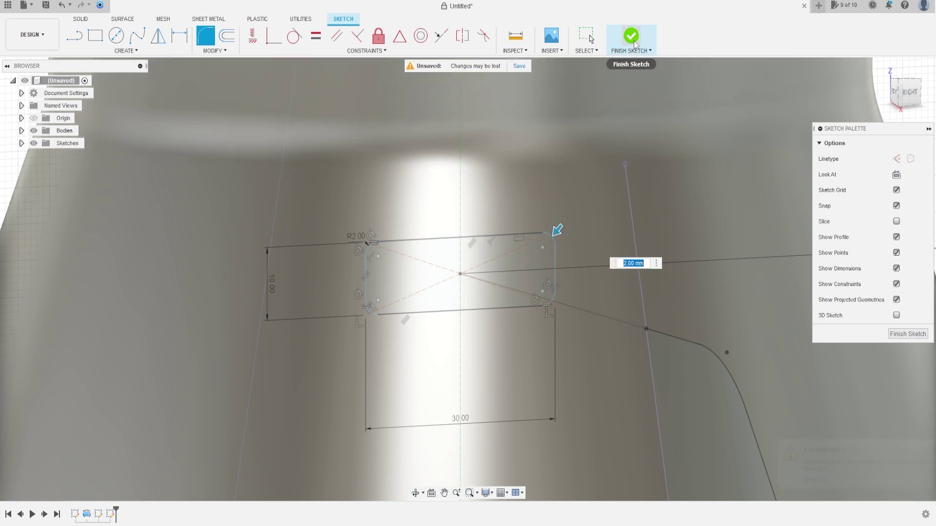
- Finish the rectangle sketch and start a Sweep feature
click(635, 42)
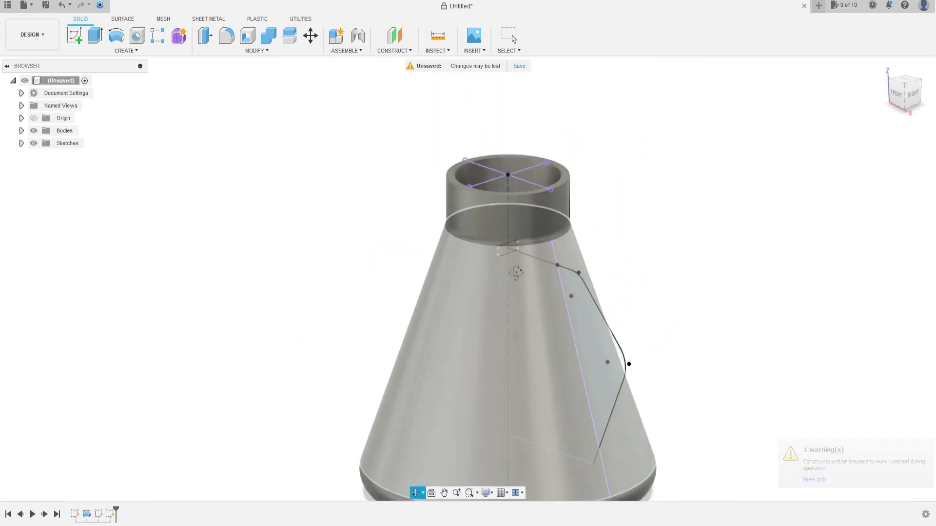
middle_drag(678, 250, 608, 229)
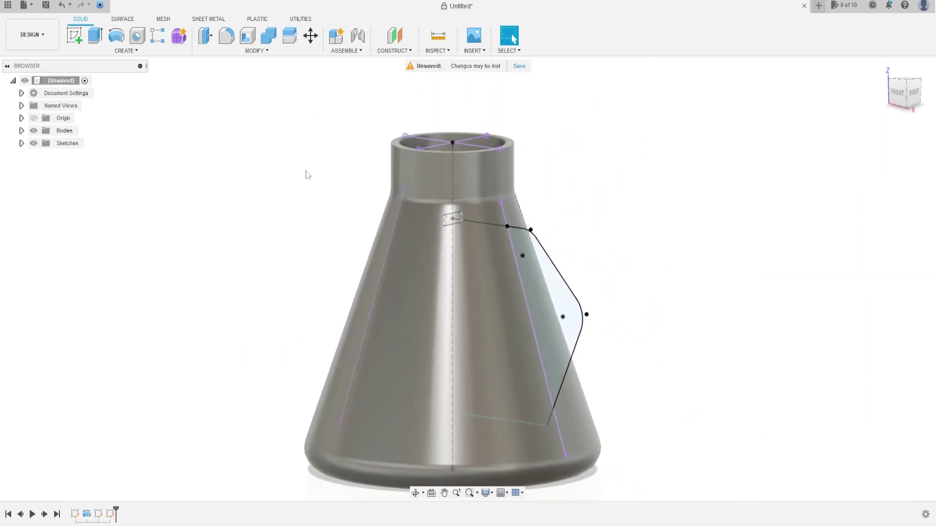
click(126, 50)
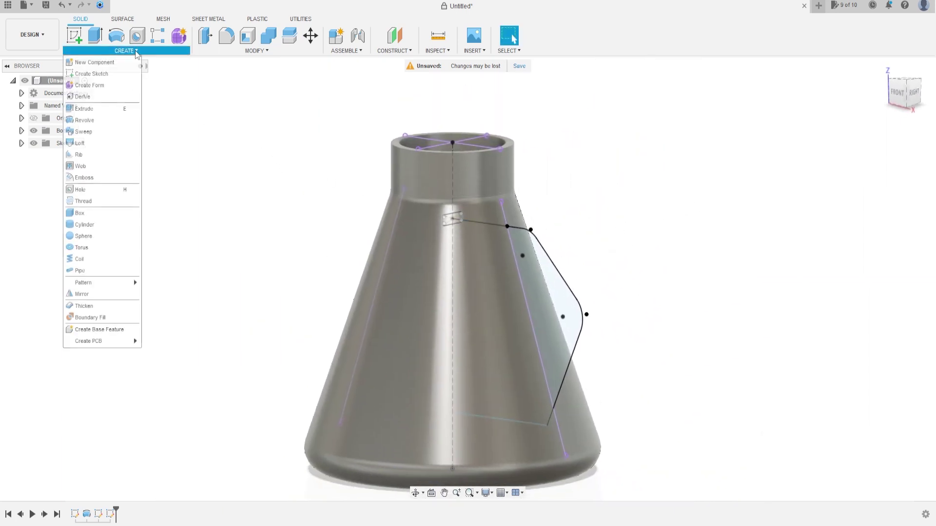
click(110, 125)
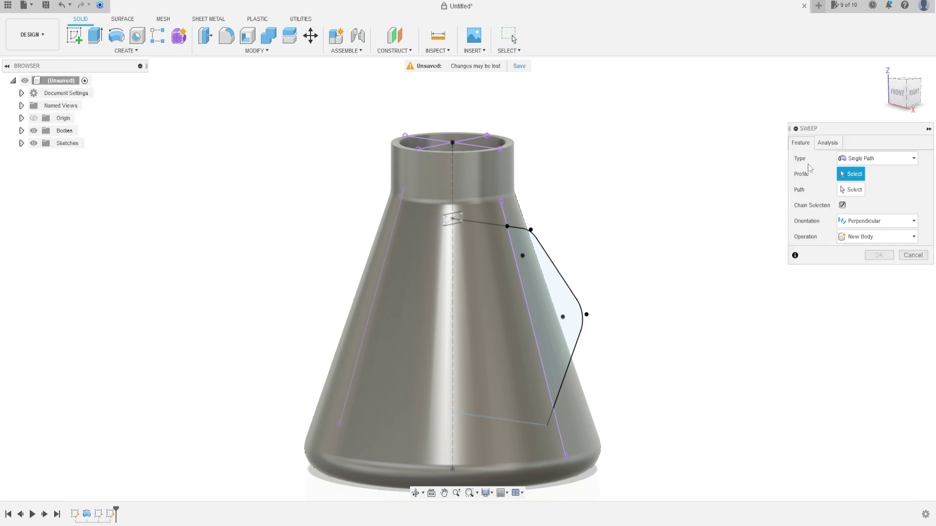
- Sweep the rounded rectangle profile along the handle curve as a New Body
scroll(466, 196, up, 5)
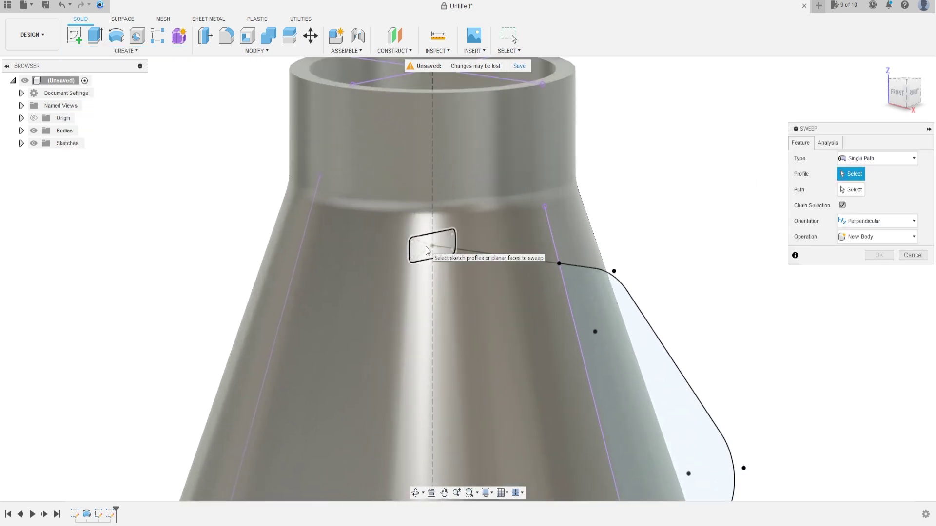
click(428, 247)
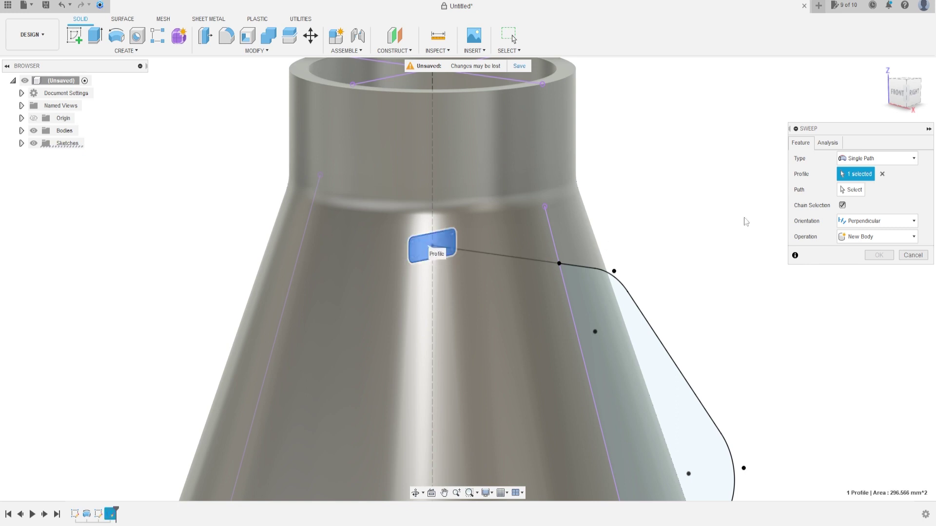
click(851, 189)
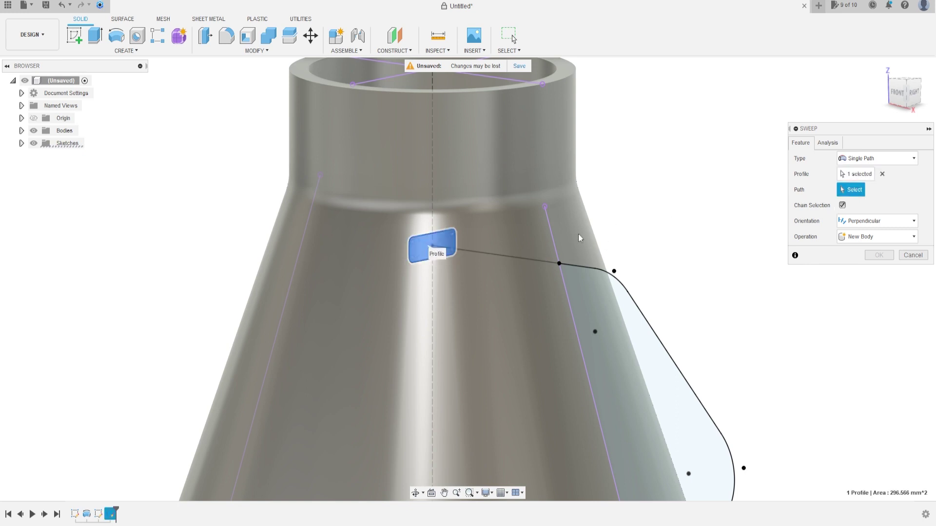
click(527, 261)
scroll(606, 194, down, 3)
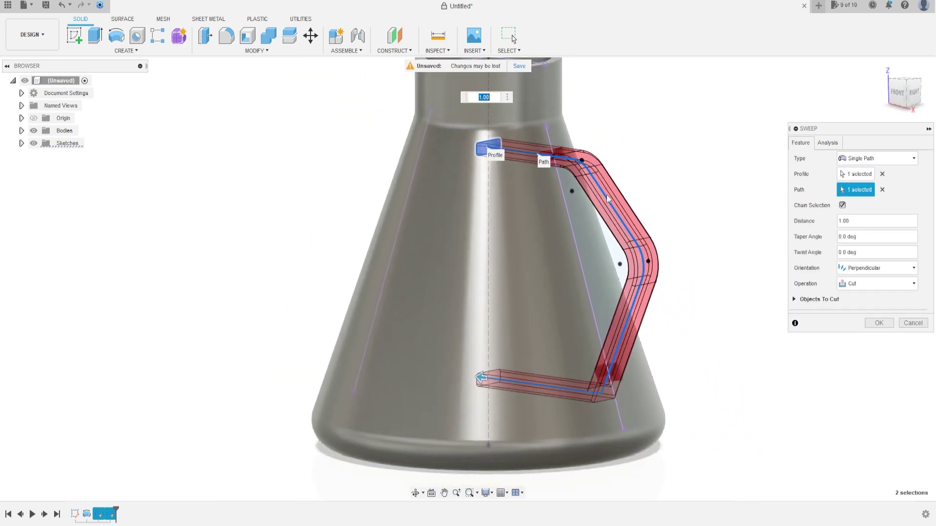
shift+middle_drag(607, 210, 615, 202)
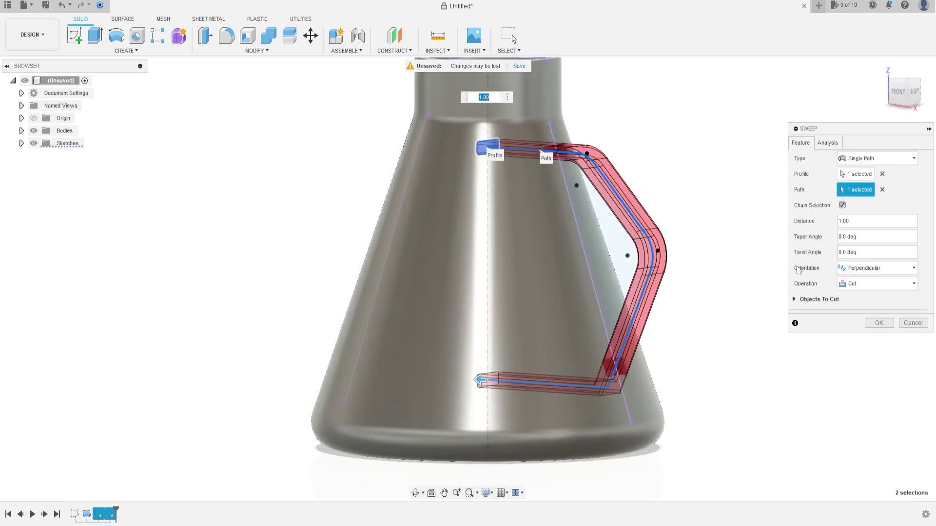
click(876, 284)
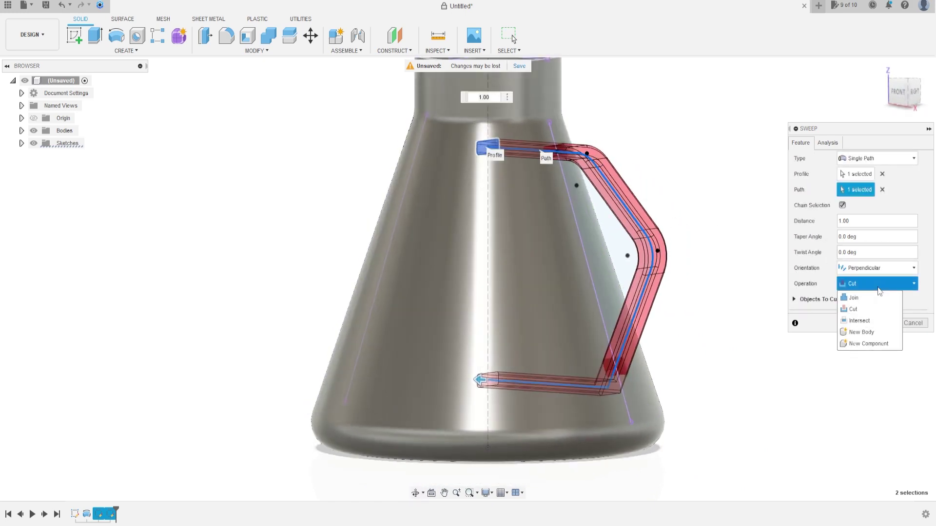
click(870, 333)
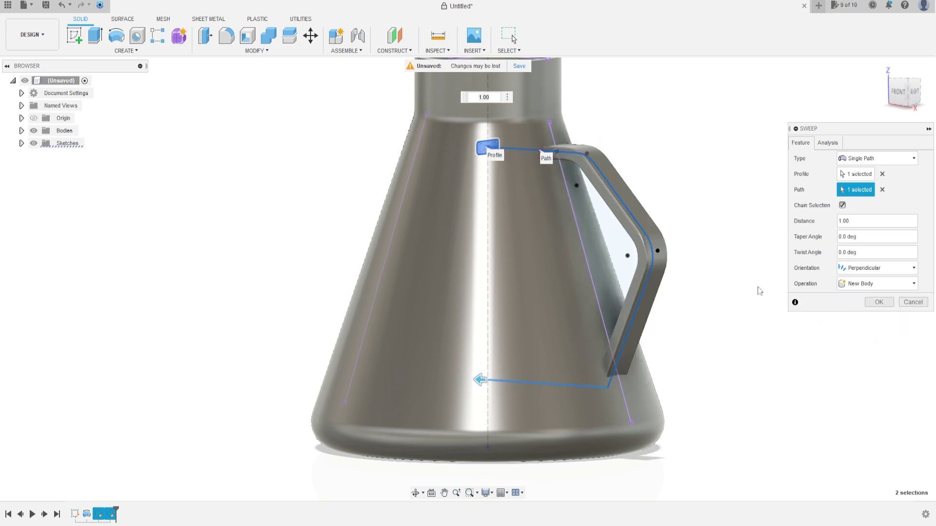
click(877, 302)
shift+middle_drag(733, 215, 708, 207)
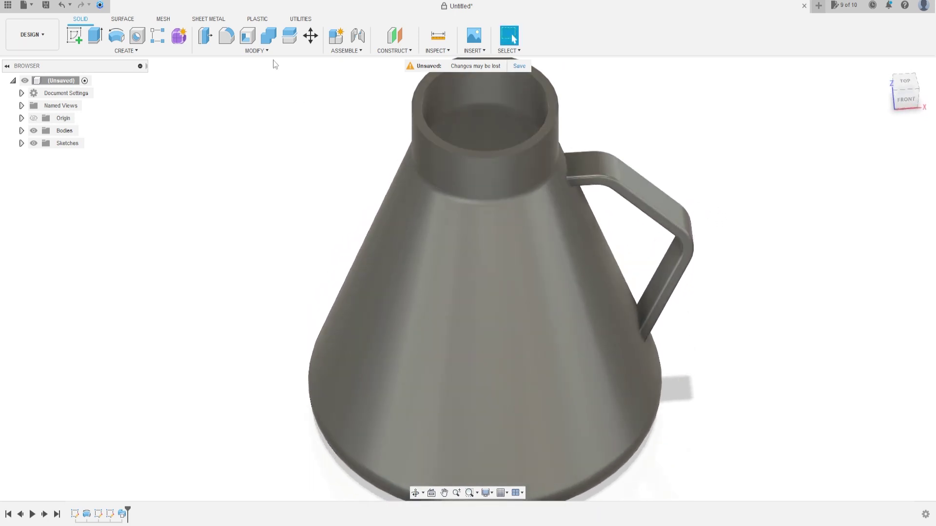
- Split the handle body using the cone body as the splitting tool
click(290, 39)
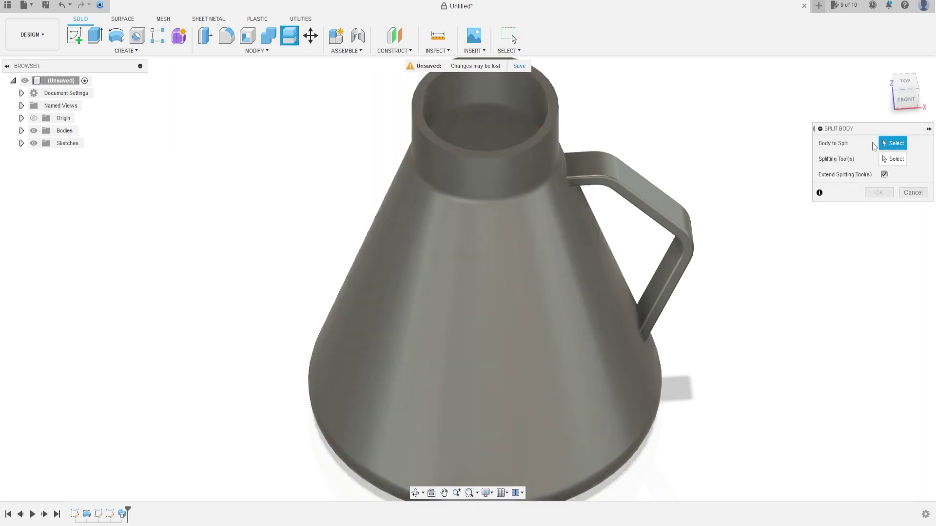
click(660, 210)
click(893, 163)
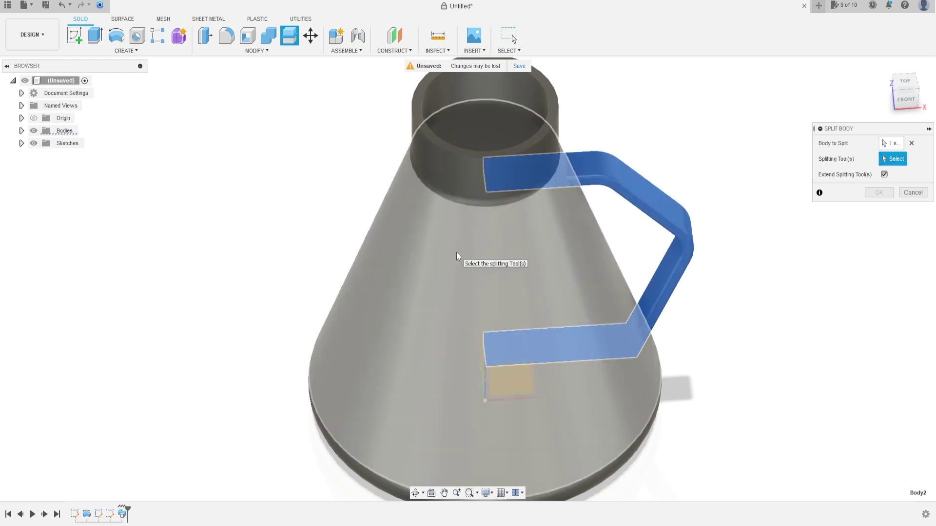
click(457, 252)
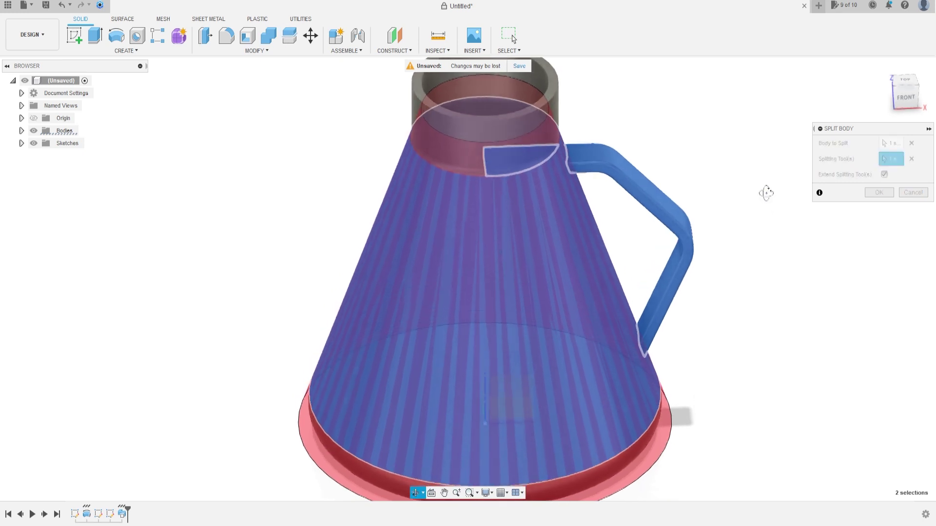
click(878, 192)
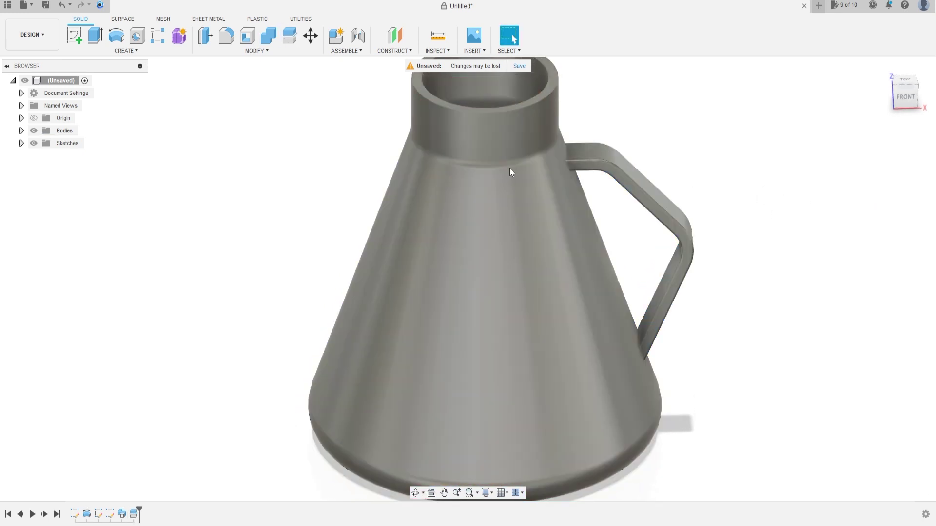
- Toggle body visibility in the Bodies list to isolate and inspect each handle piece
click(22, 131)
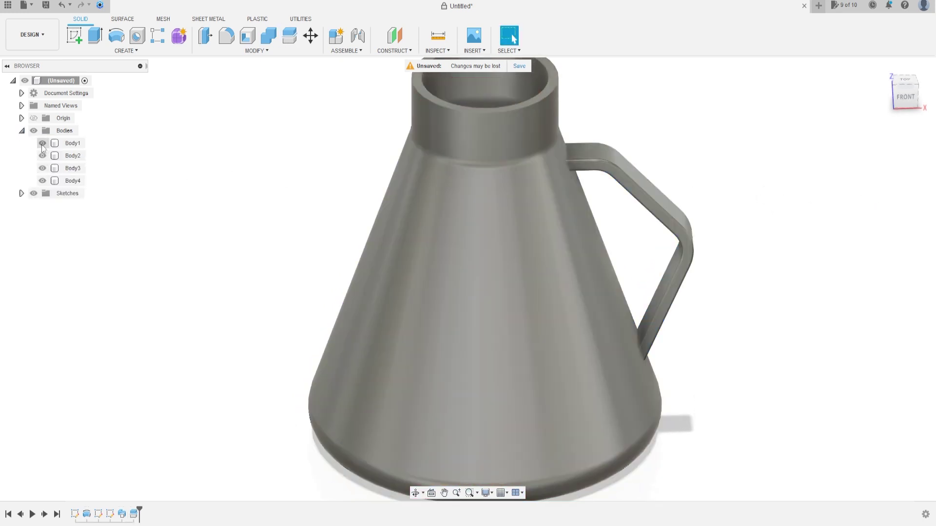
click(42, 143)
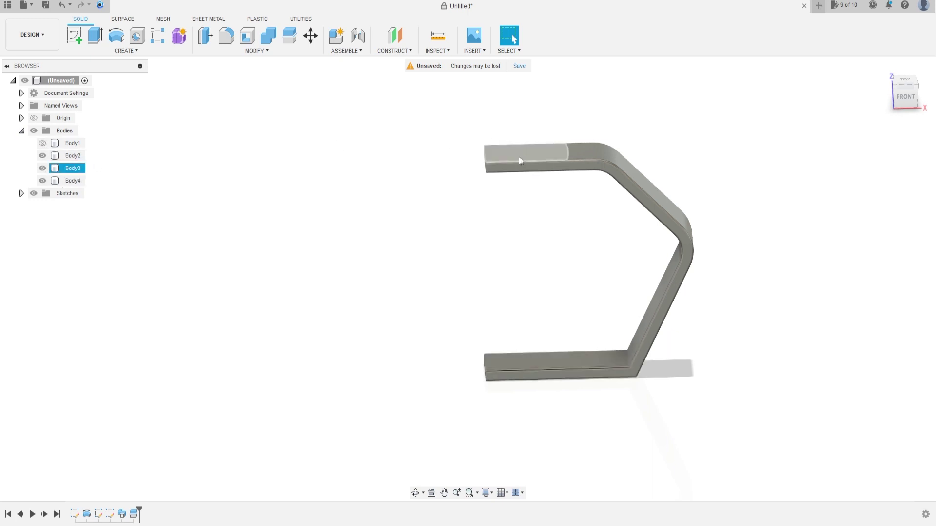
click(41, 168)
click(42, 168)
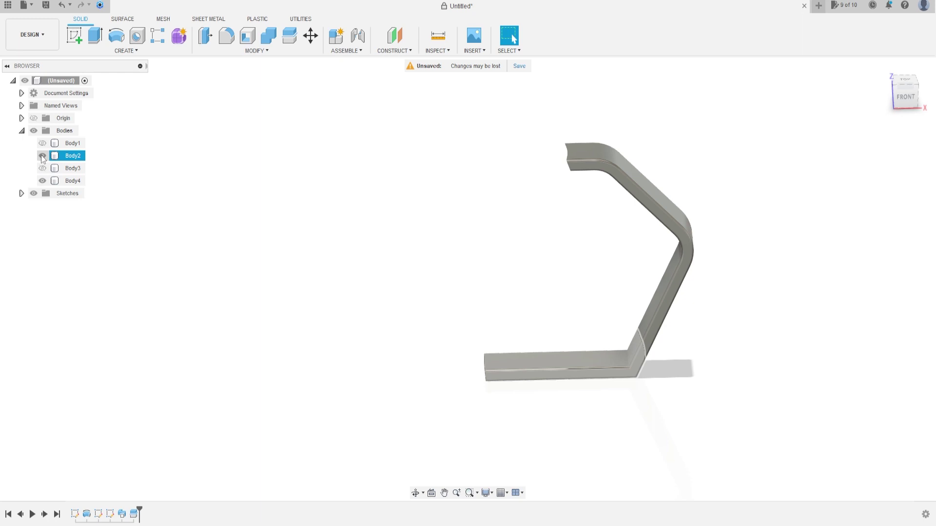
click(42, 156)
click(42, 181)
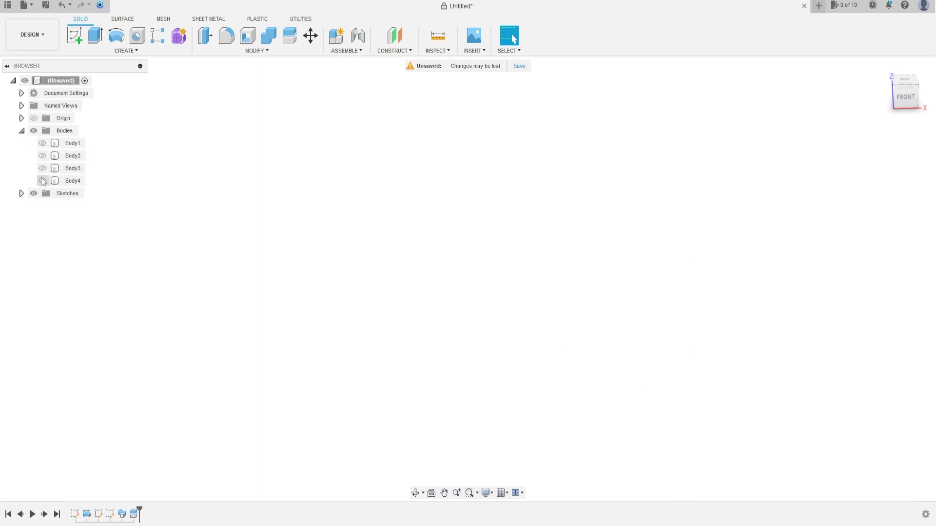
click(42, 168)
- Remove leftover pieces Body2 and Body3, then show Body4 and Body1 again
click(72, 168)
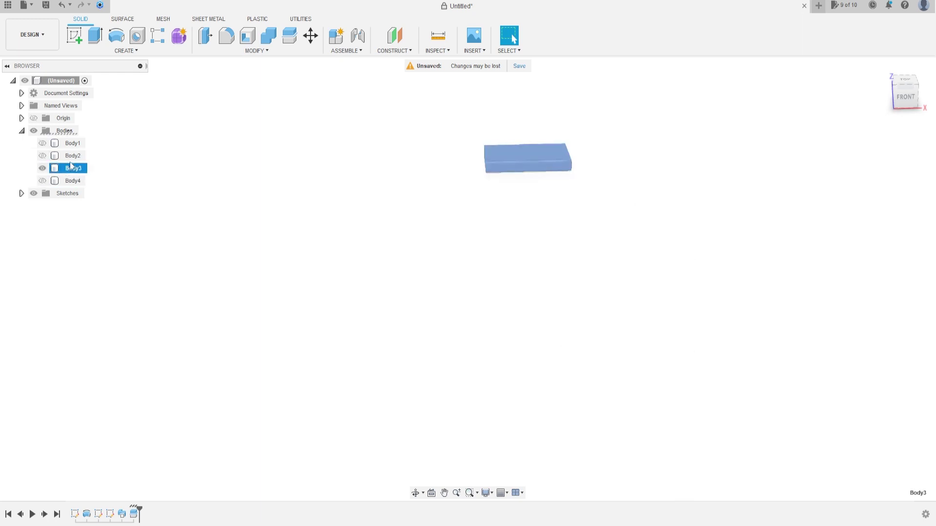
ctrl+click(73, 155)
right_click(73, 156)
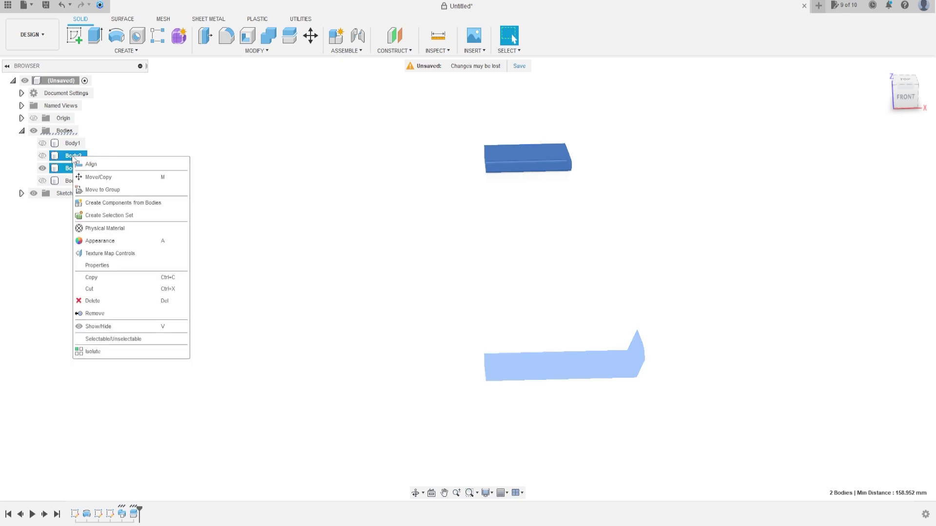
click(103, 314)
click(42, 155)
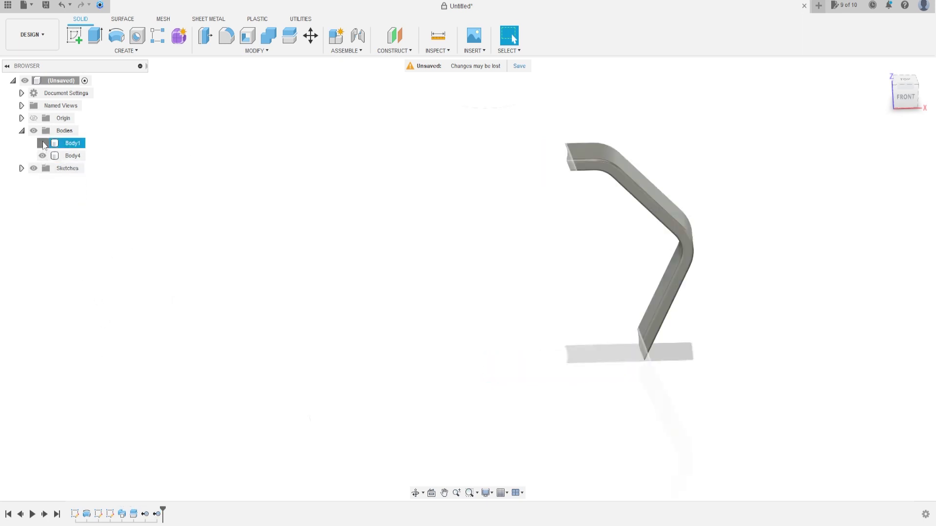
click(42, 143)
key(Escape)
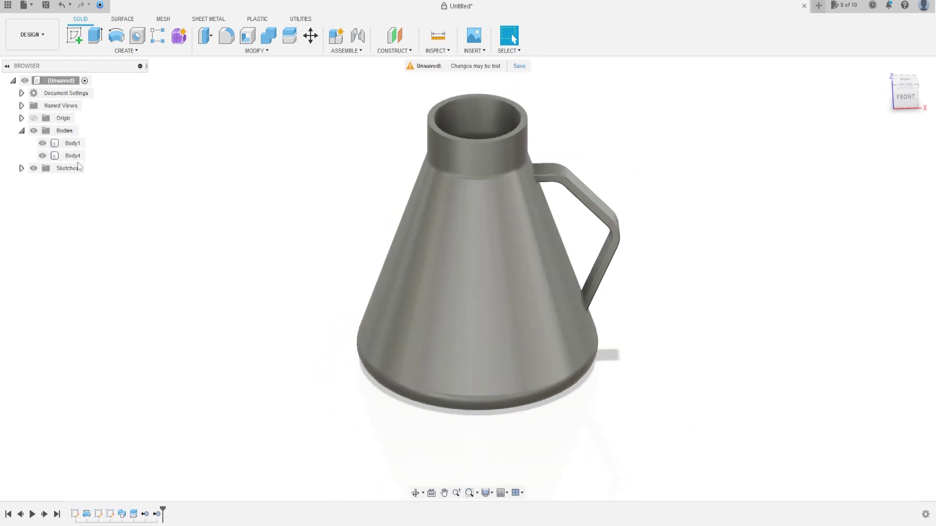
shift+middle_drag(680, 192, 667, 209)
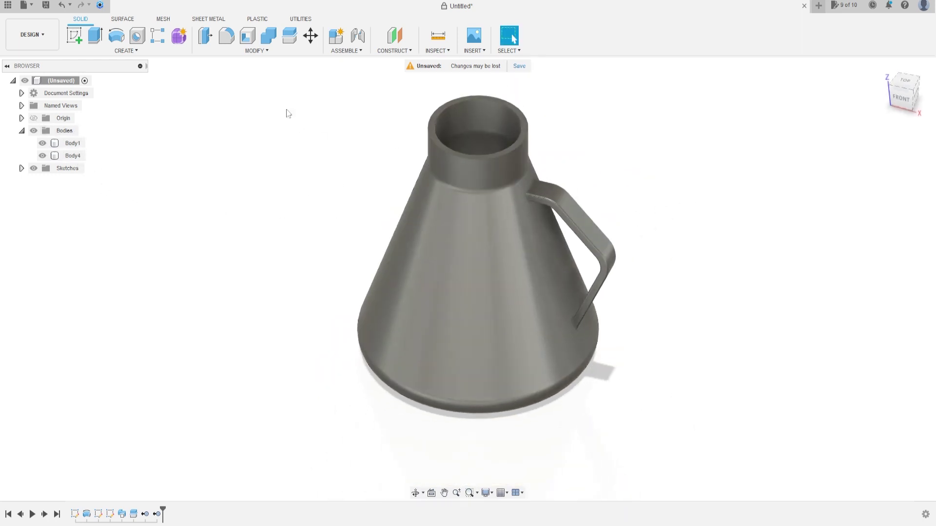
click(270, 35)
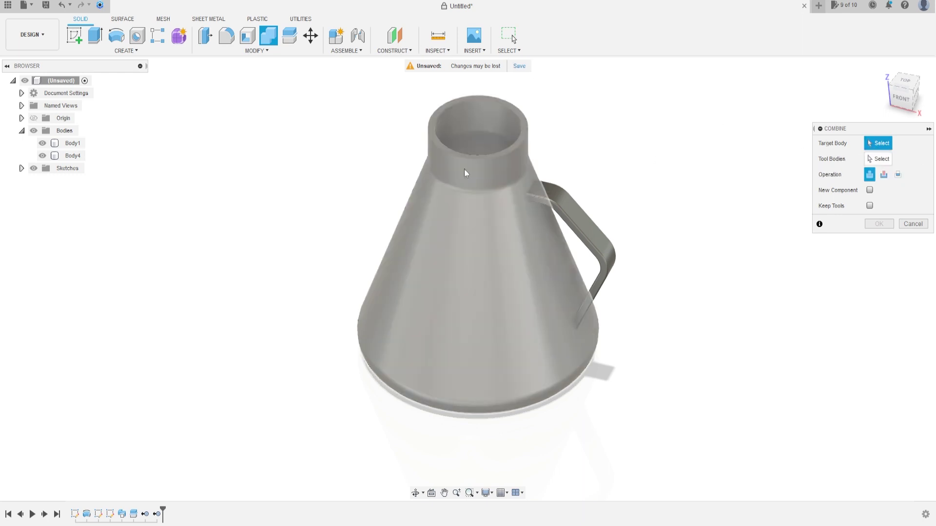
- Combine target Body1 with tool Body4 using the Join operation
click(449, 224)
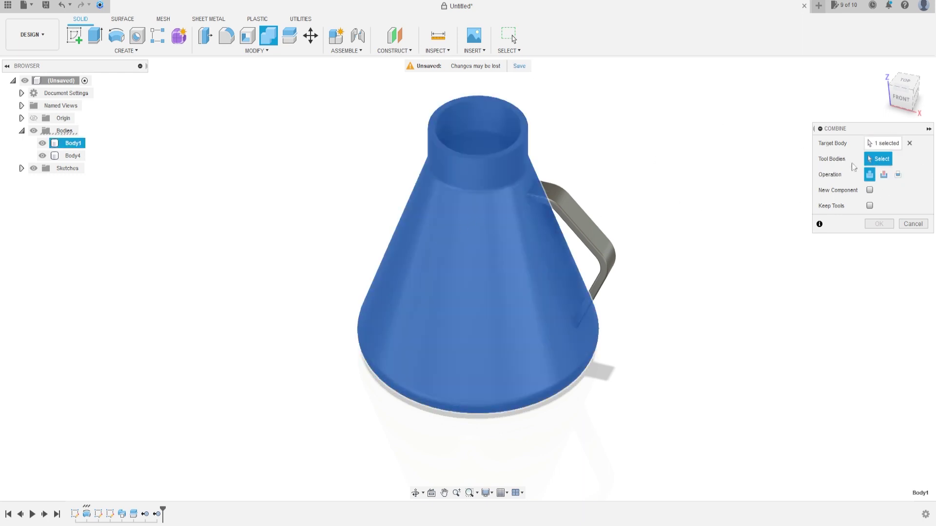
click(586, 221)
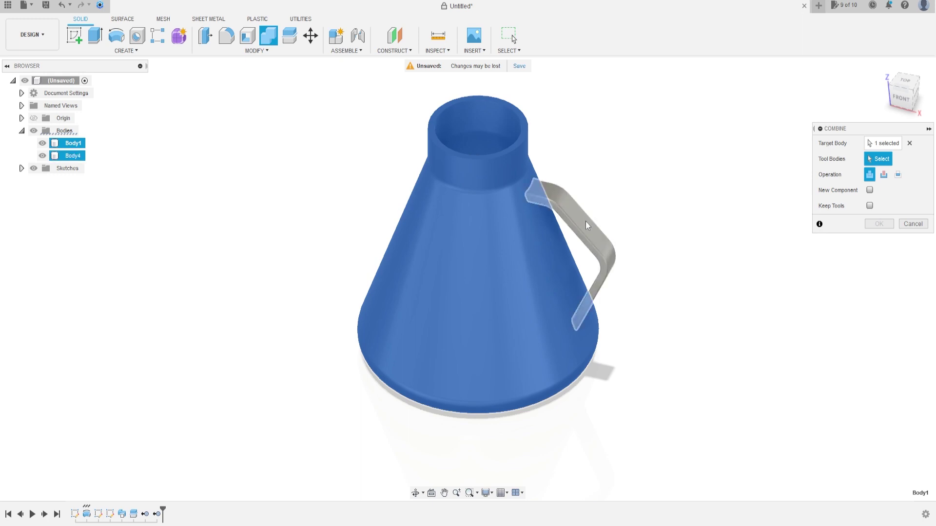
click(590, 229)
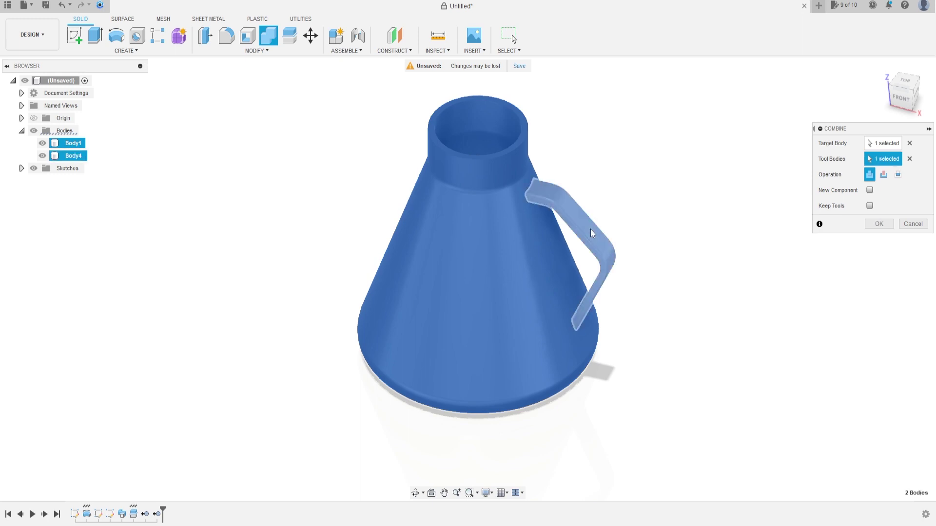
click(879, 224)
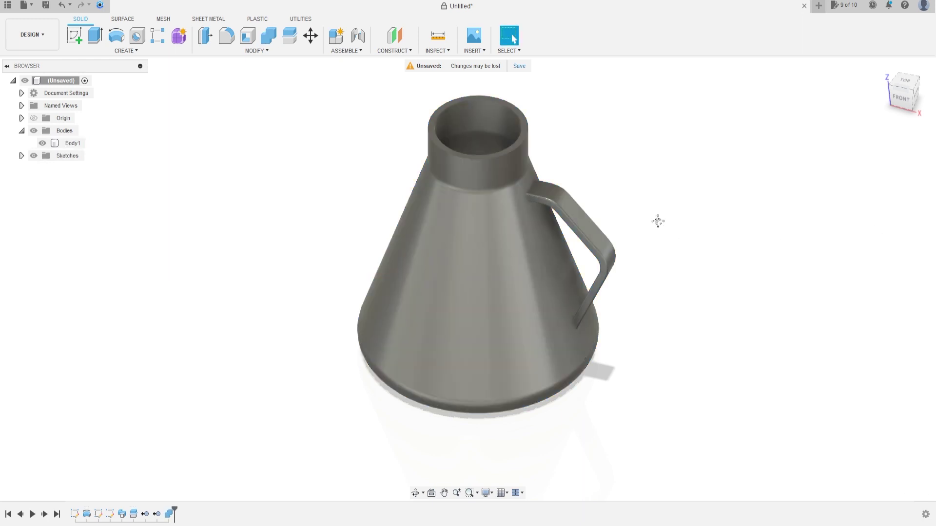
click(601, 217)
scroll(600, 217, up, 3)
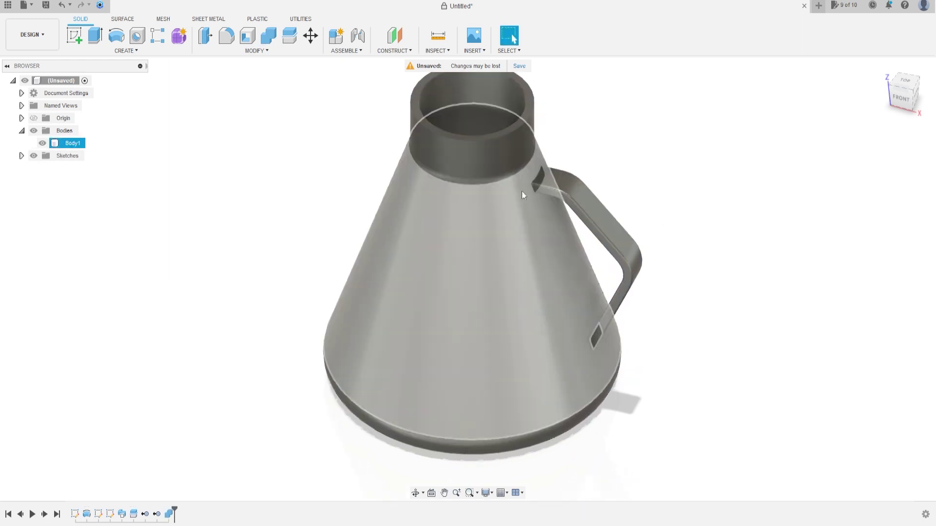
click(263, 88)
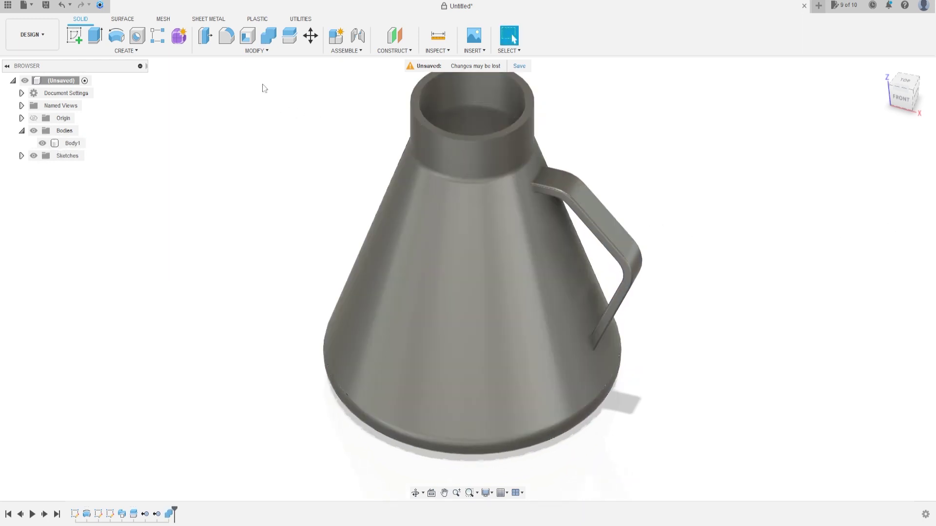
- Fillet the 8 upper handle-joint edges at 4 mm, then add the 8 lower-joint edges
click(231, 39)
scroll(512, 176, up, 4)
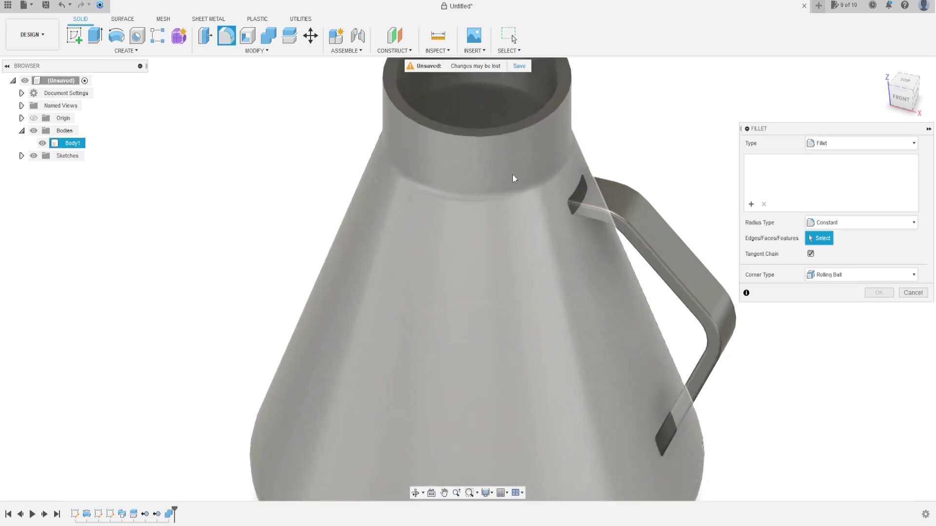
click(575, 195)
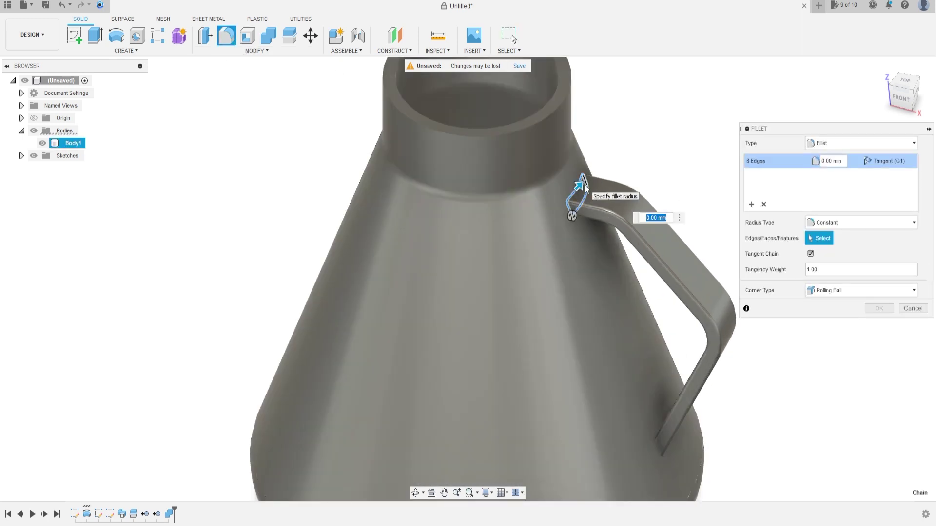
text(4)
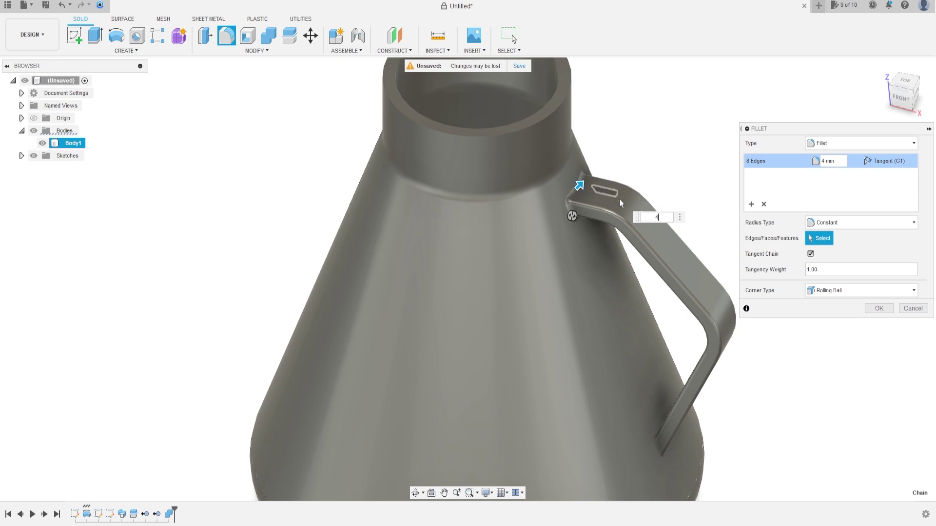
key(Return)
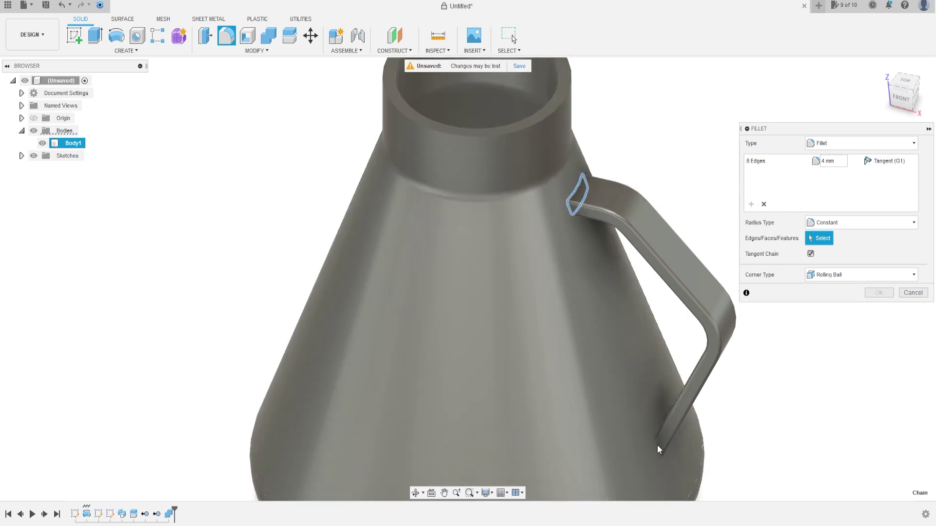
click(661, 446)
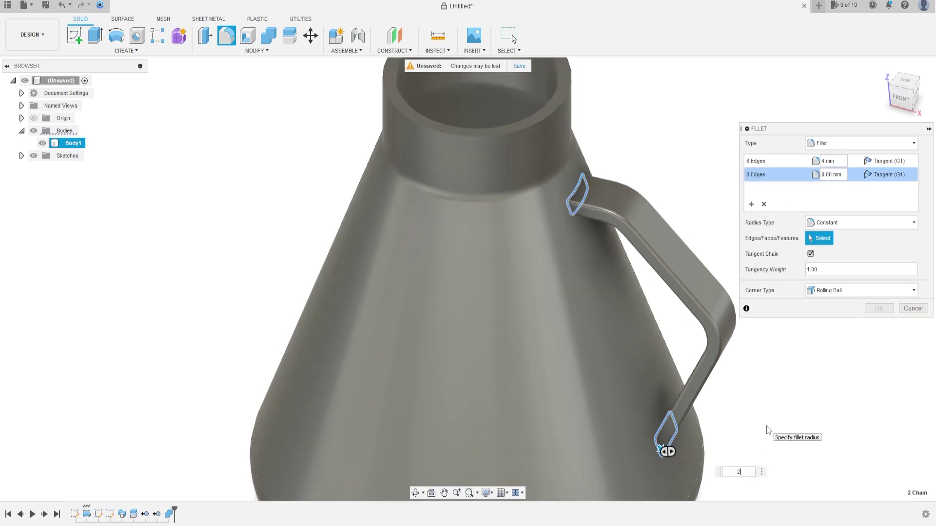